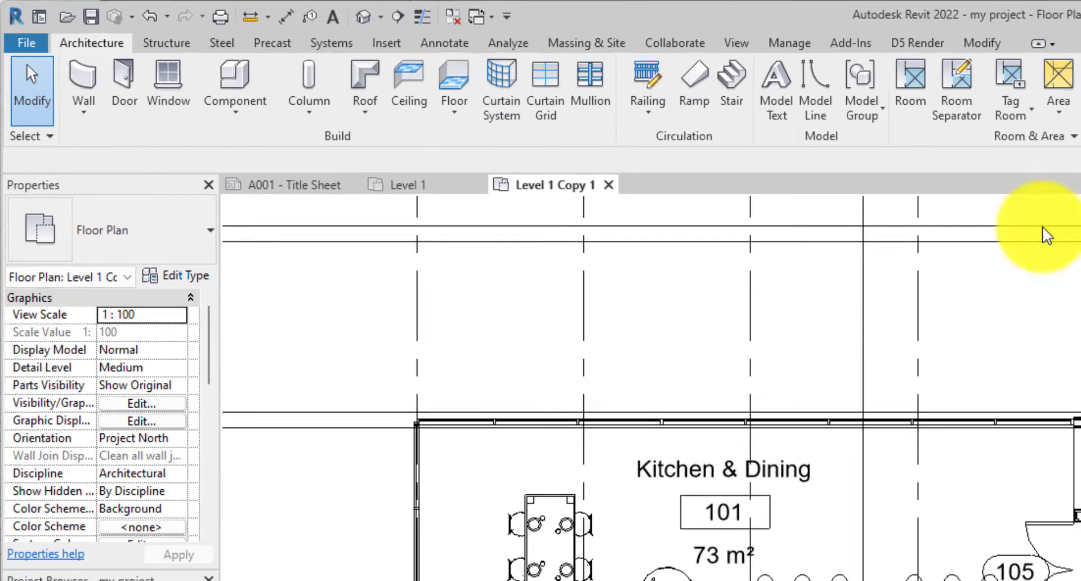
- Switch the ribbon to the Annotate tab while in the Level 1 Copy 1 floor plan
left_click(260, 25)
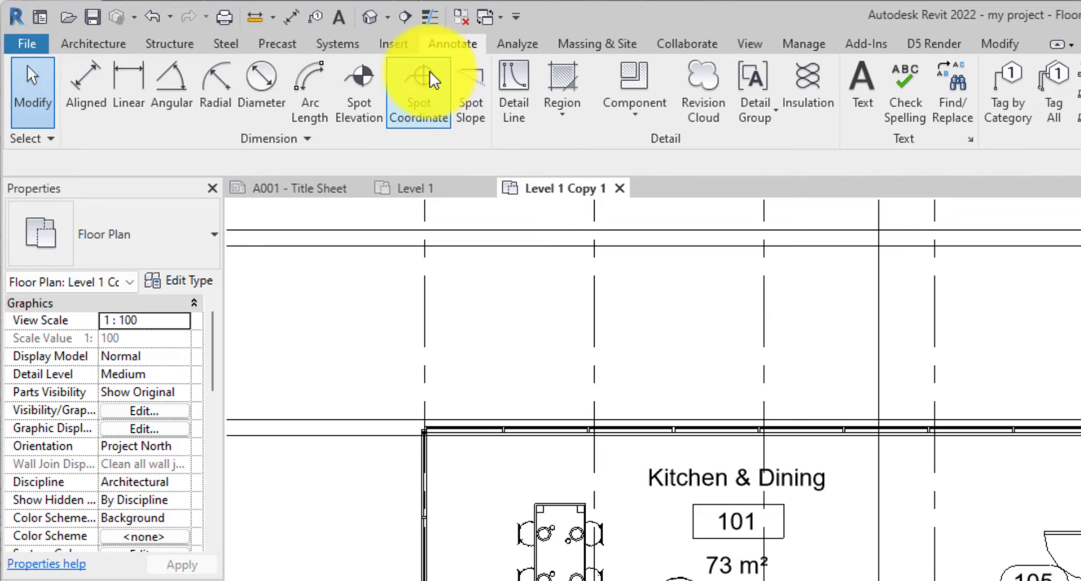
- Activate the Aligned dimension tool from the Annotate tab's Dimension panel
left_click(90, 87)
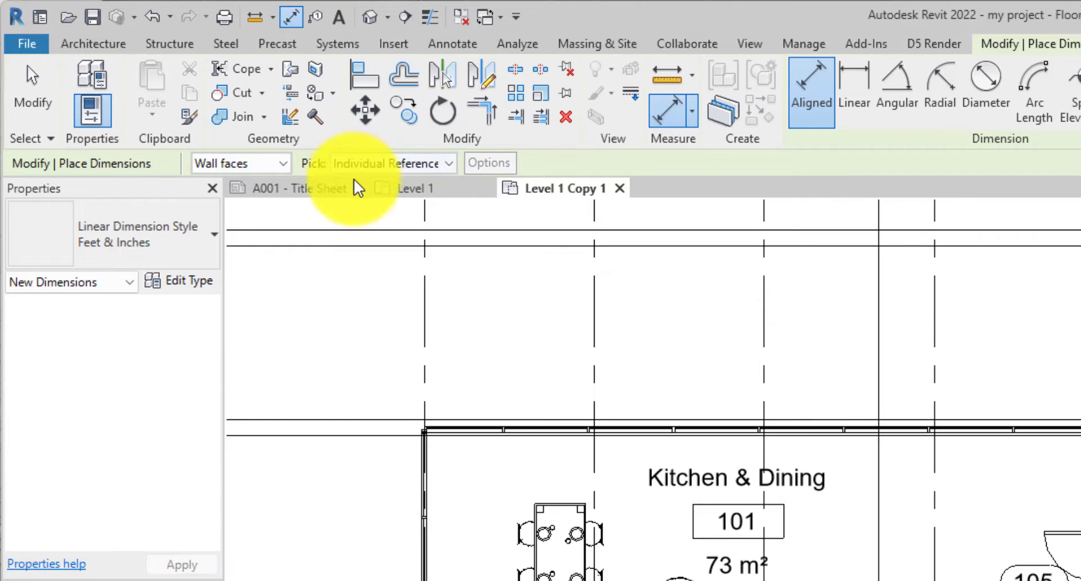
left_click(449, 45)
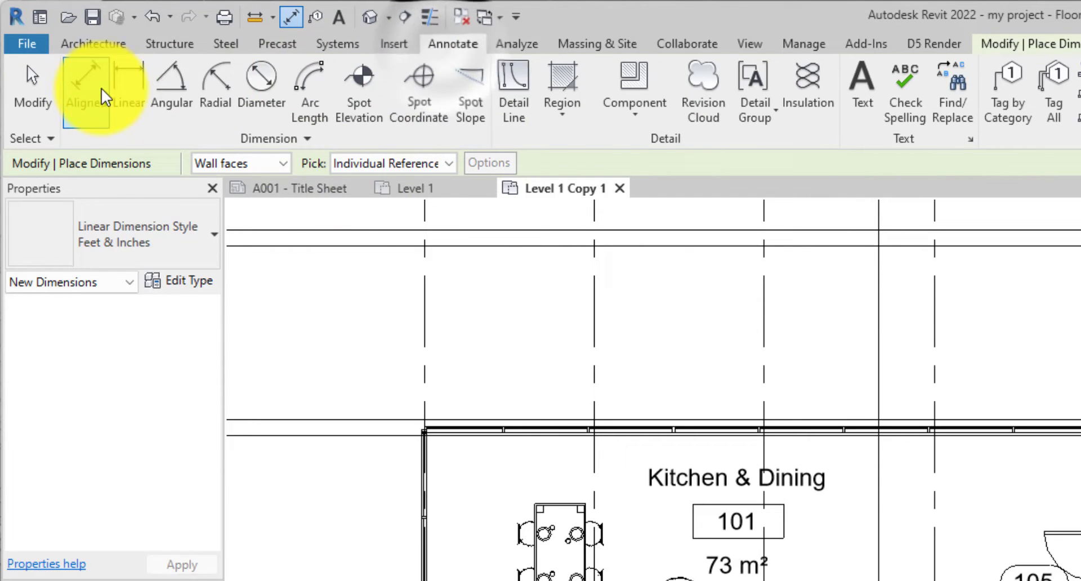
left_click(87, 99)
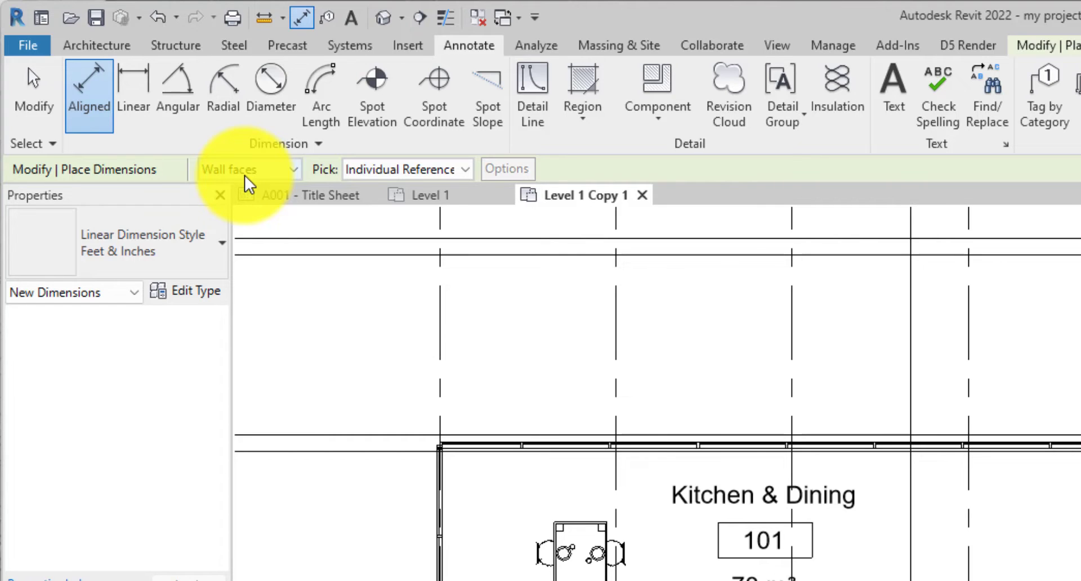
left_click(245, 170)
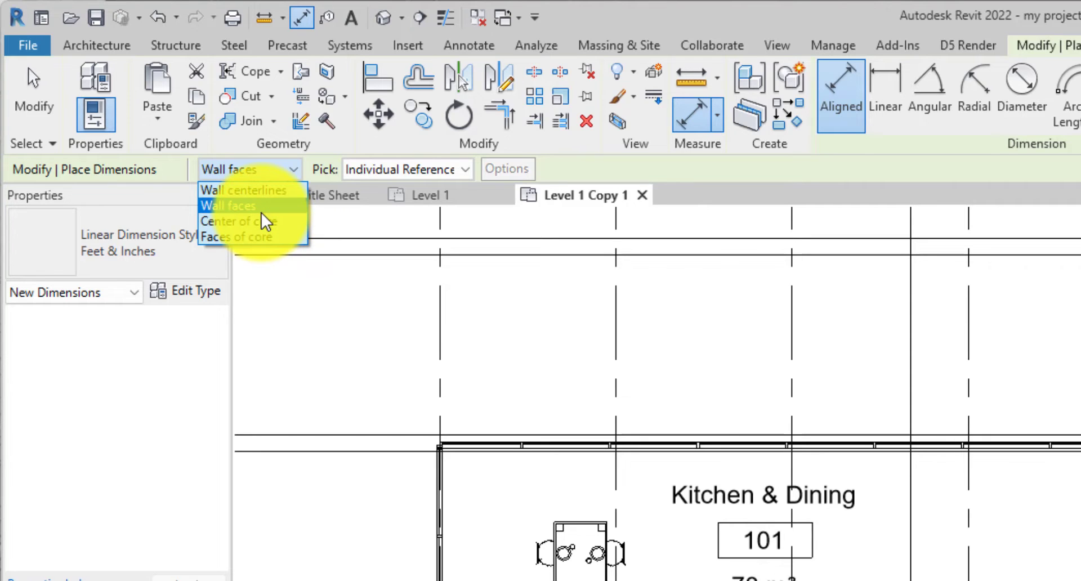
- Dimension the Hall from the Laundry/Hall wall face to the stair edge, reading 2959
left_click(261, 207)
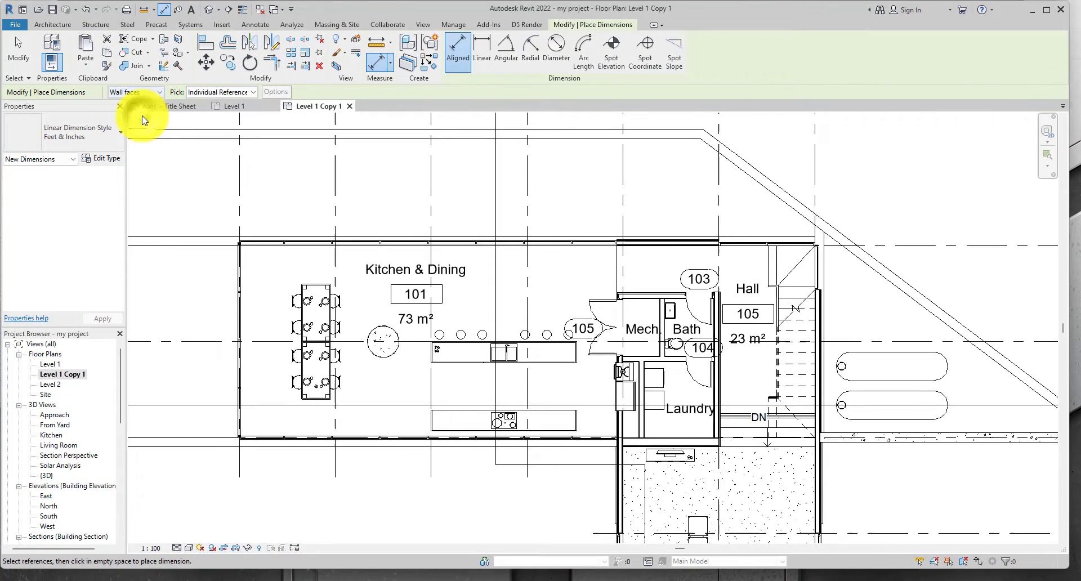
scroll(734, 422, "up", 3)
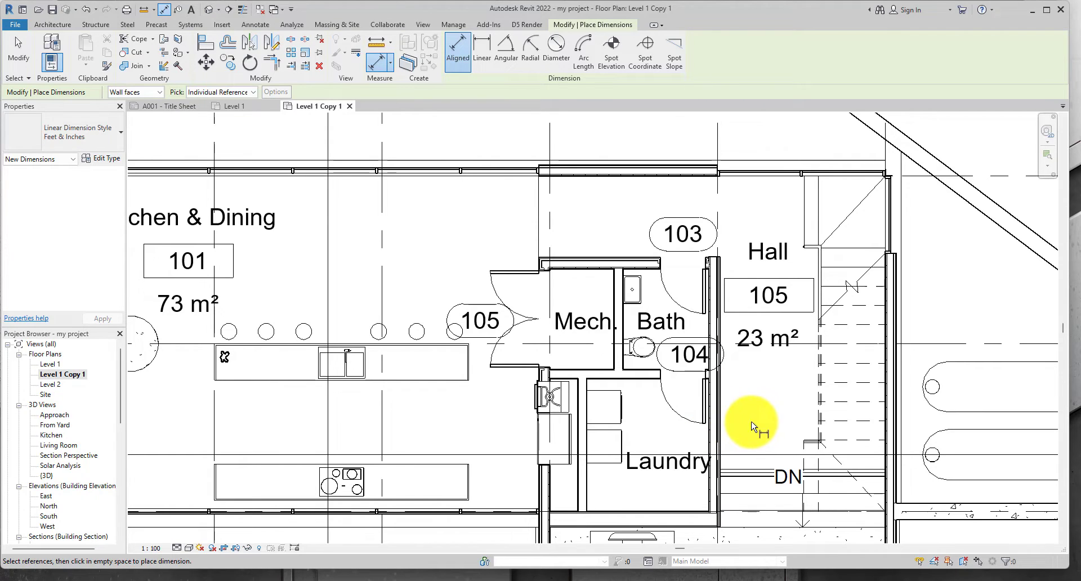
left_click(719, 436)
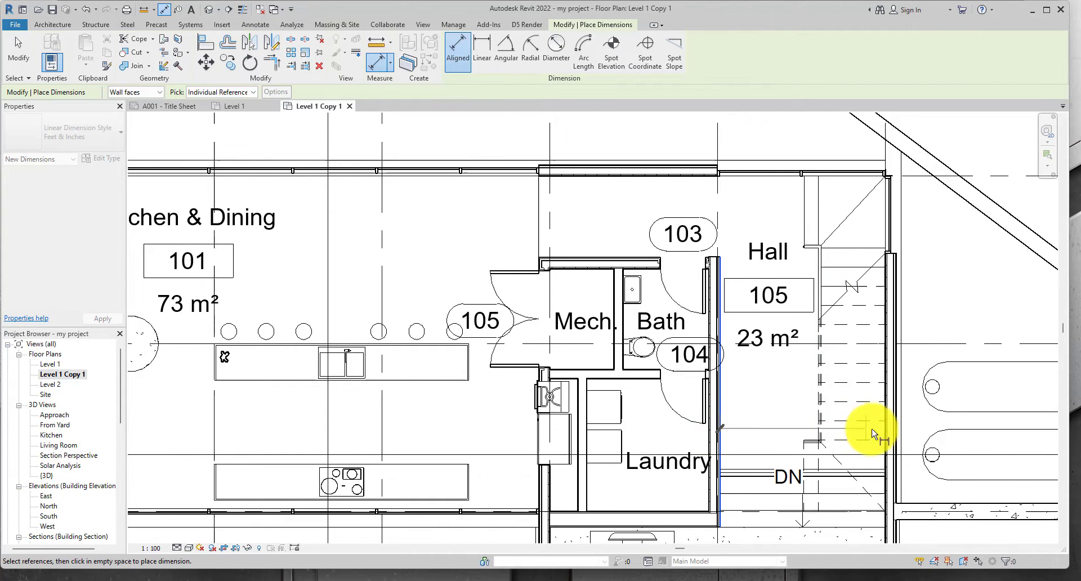
scroll(893, 439, "down", 2)
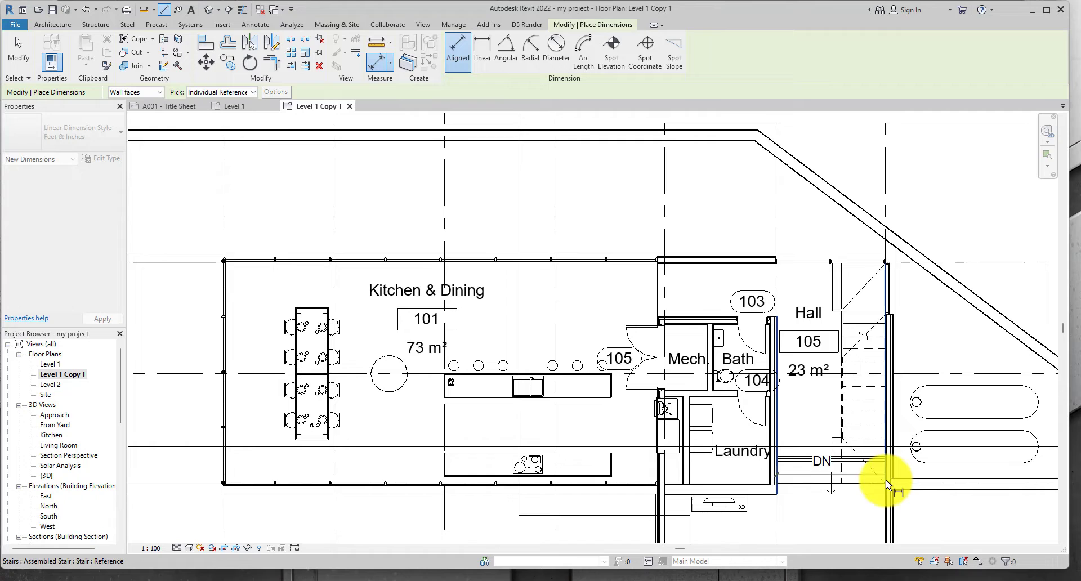
scroll(896, 443, "up", 4)
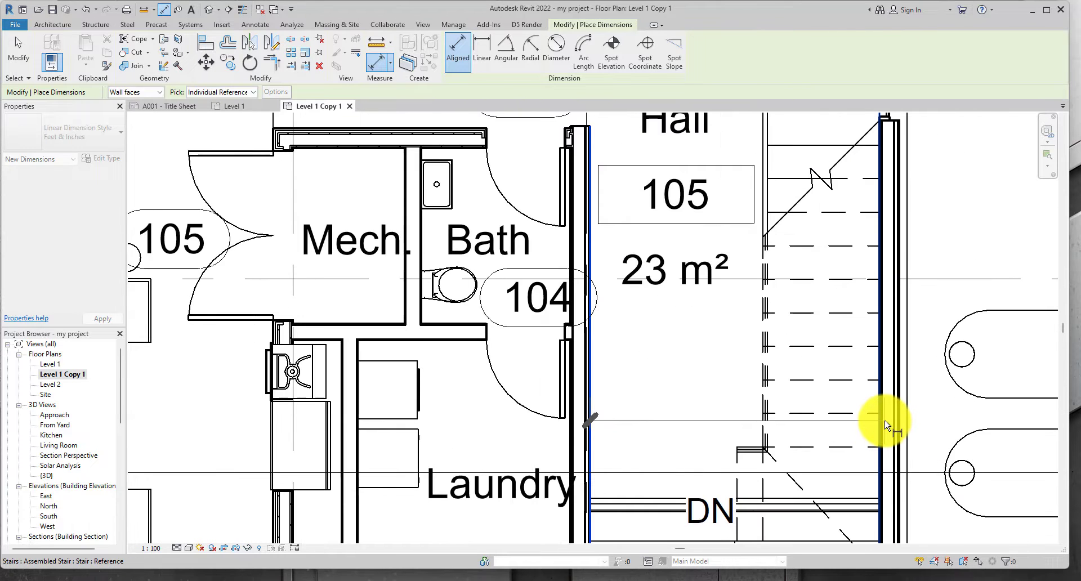
left_click(887, 424)
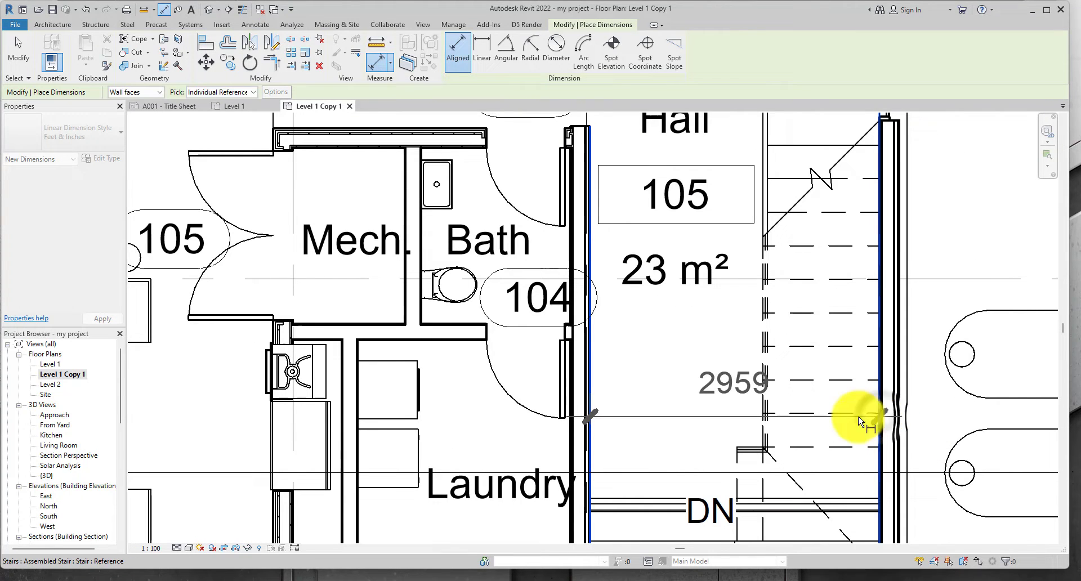
scroll(710, 386, "down", 2)
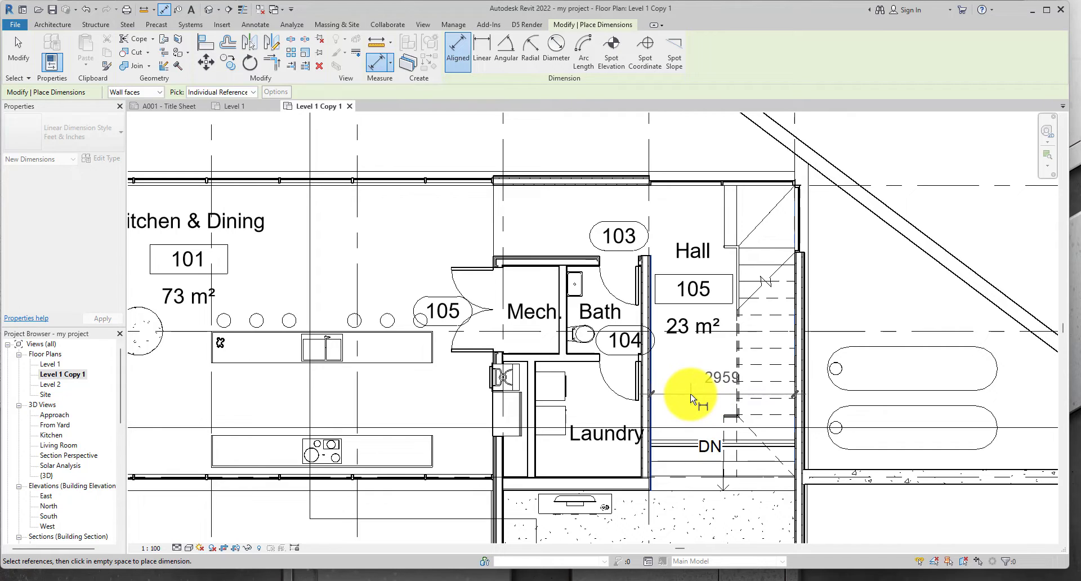
left_click(698, 397)
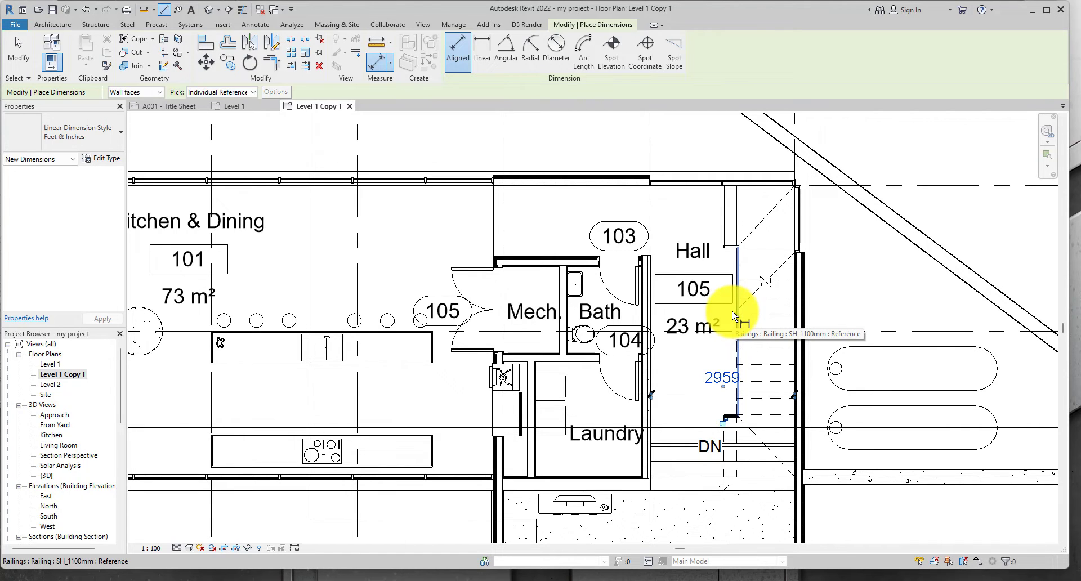
- Start a wall-face string at the timber-clad wall, adding the partition and Laundry right-wall faces
scroll(734, 315, "down", 2)
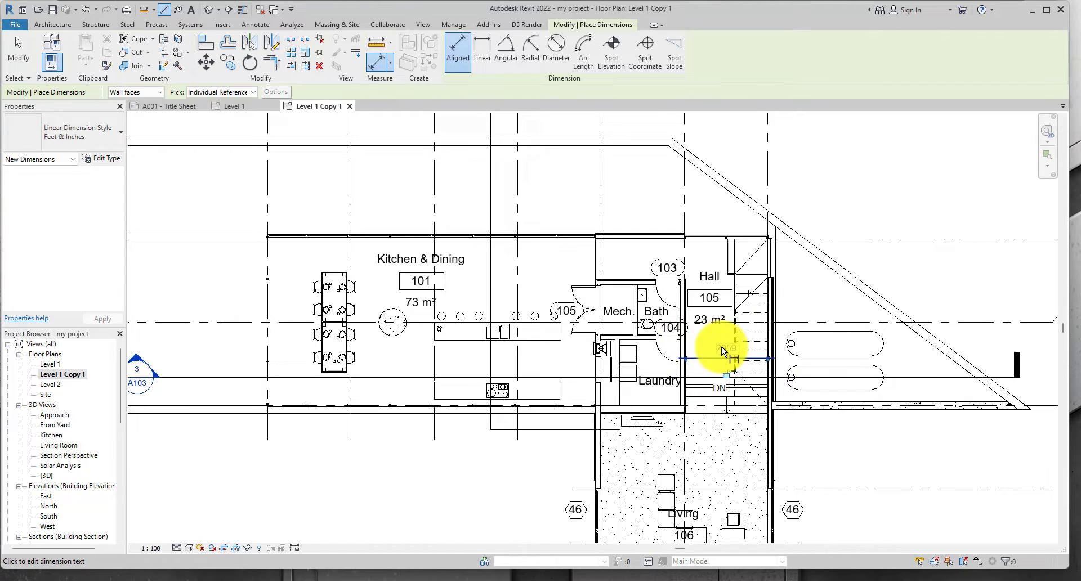
scroll(723, 351, "up", 2)
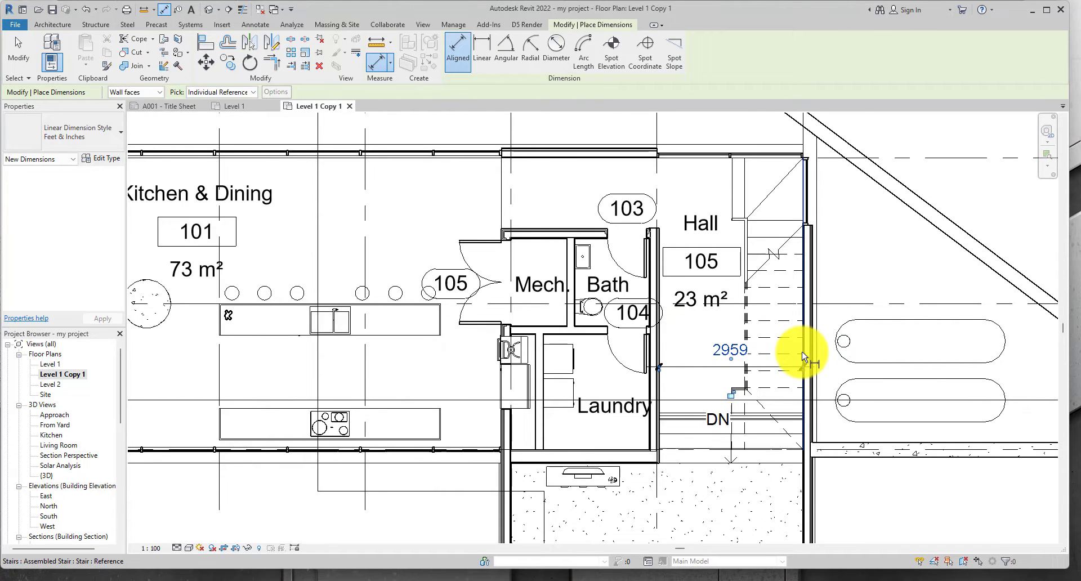
scroll(804, 356, "down", 1)
scroll(682, 251, "down", 2)
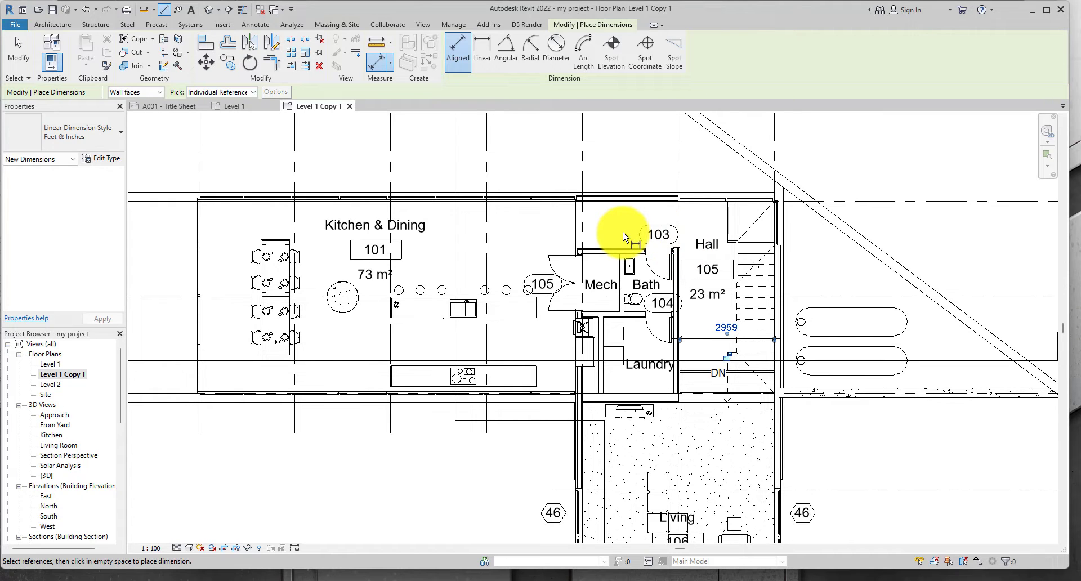
scroll(623, 236, "up", 2)
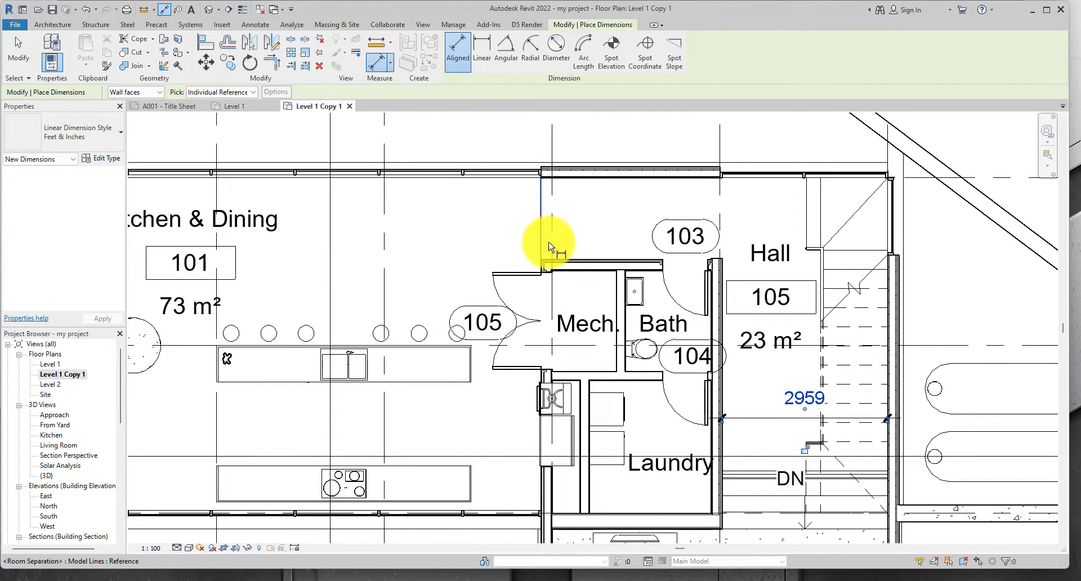
scroll(589, 214, "down", 2)
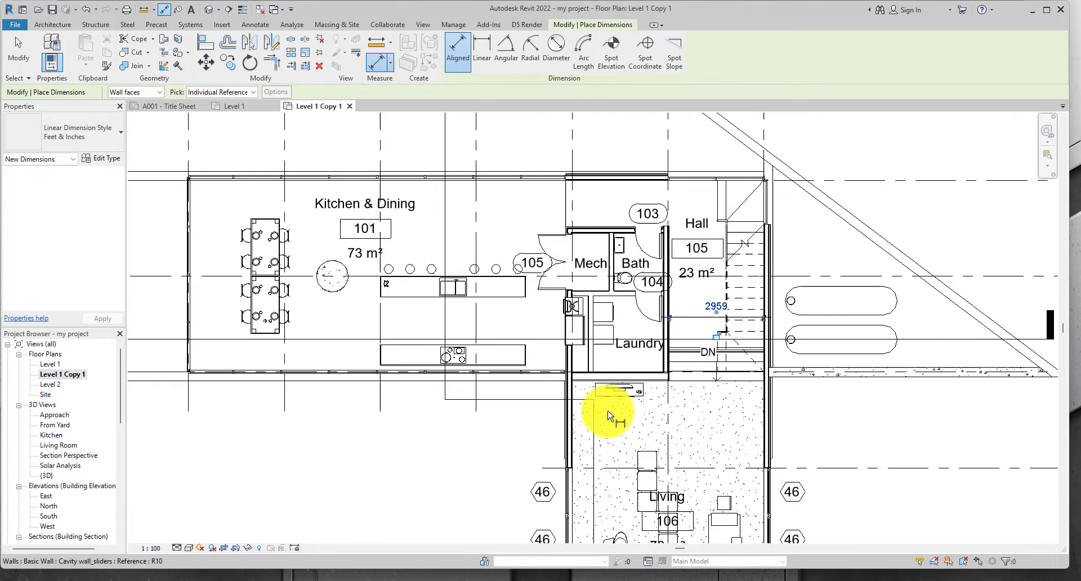
scroll(598, 366, "up", 2)
scroll(596, 356, "up", 1)
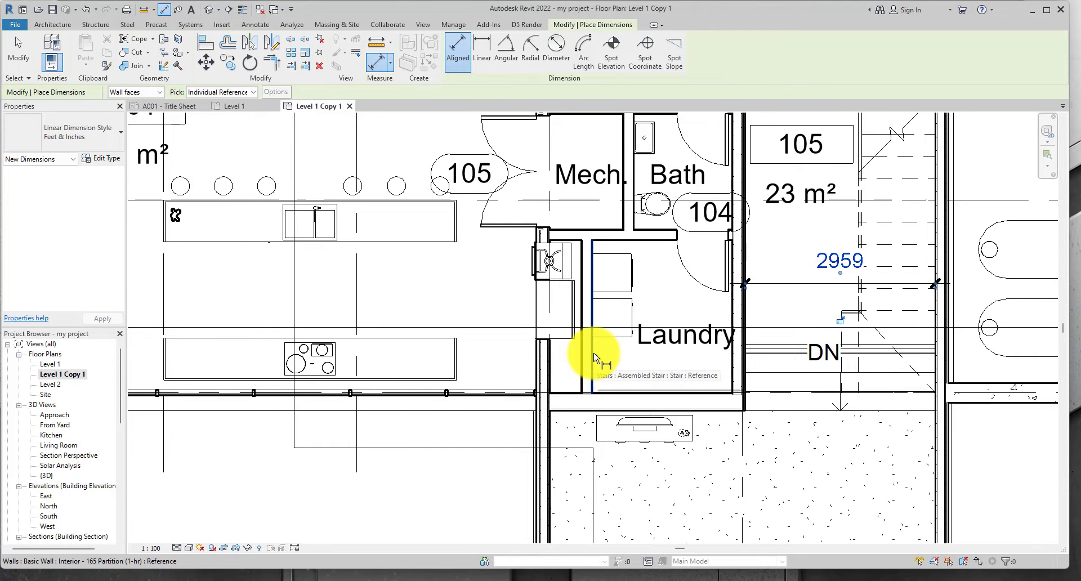
left_click(555, 368)
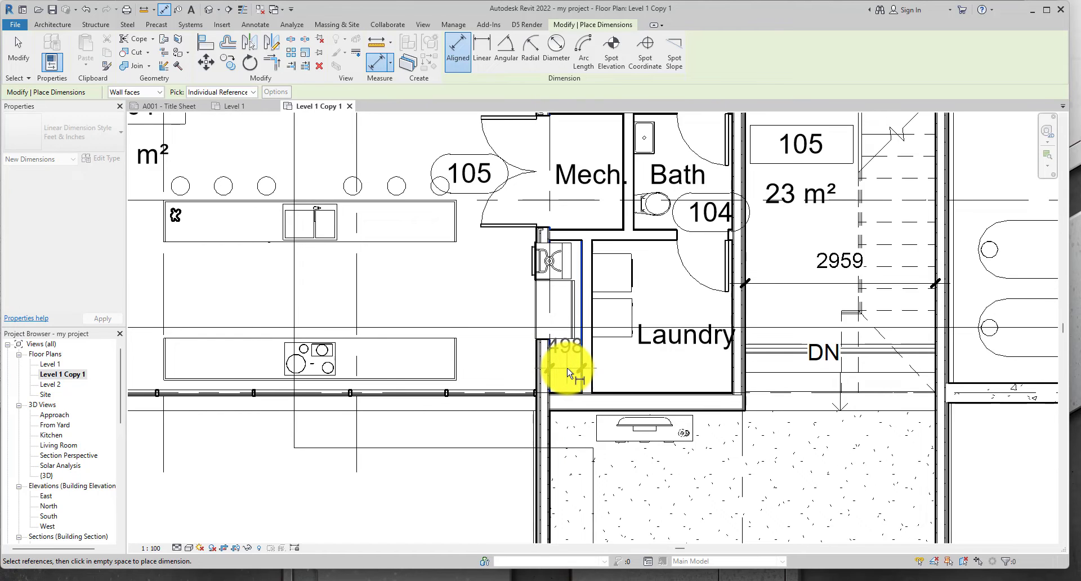
left_click(597, 371)
left_click(735, 373)
left_click(745, 376)
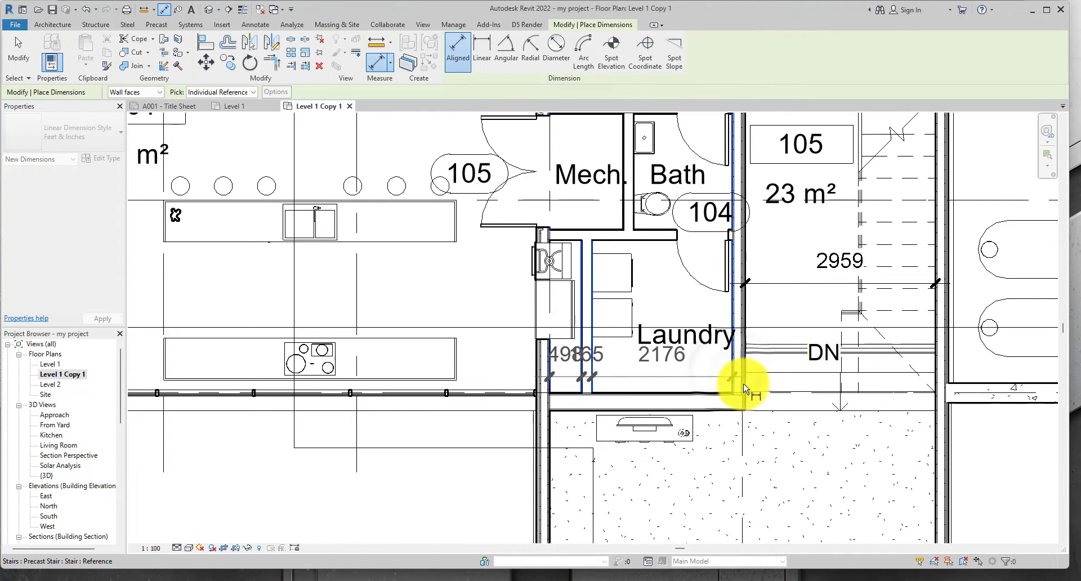
- Add both stair-wall faces, place the 498/165/2176/202/2959/202 string below, and exit with Modify
left_click(936, 386)
left_click(948, 376)
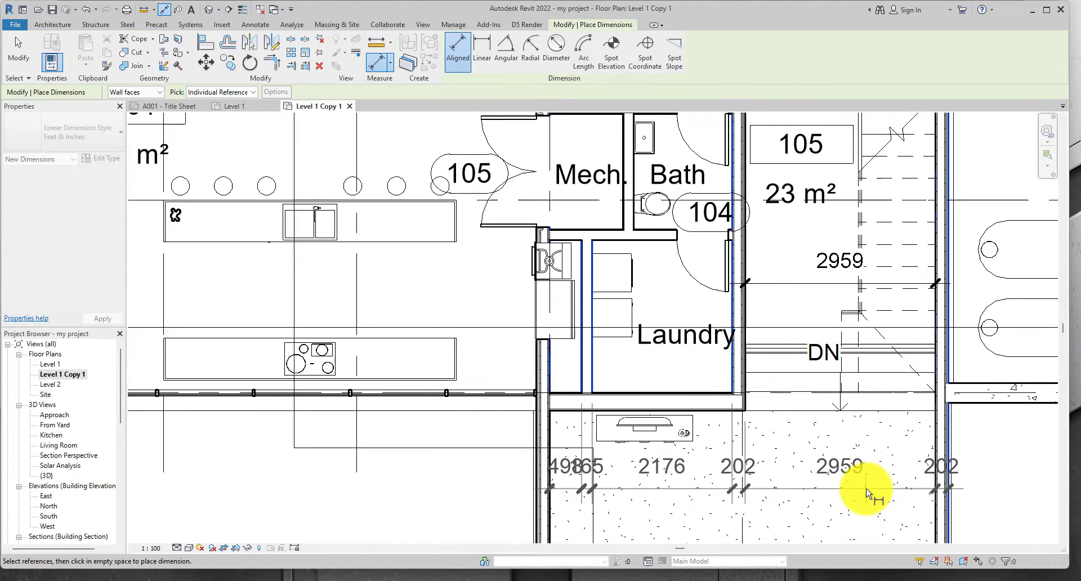
left_click(863, 485)
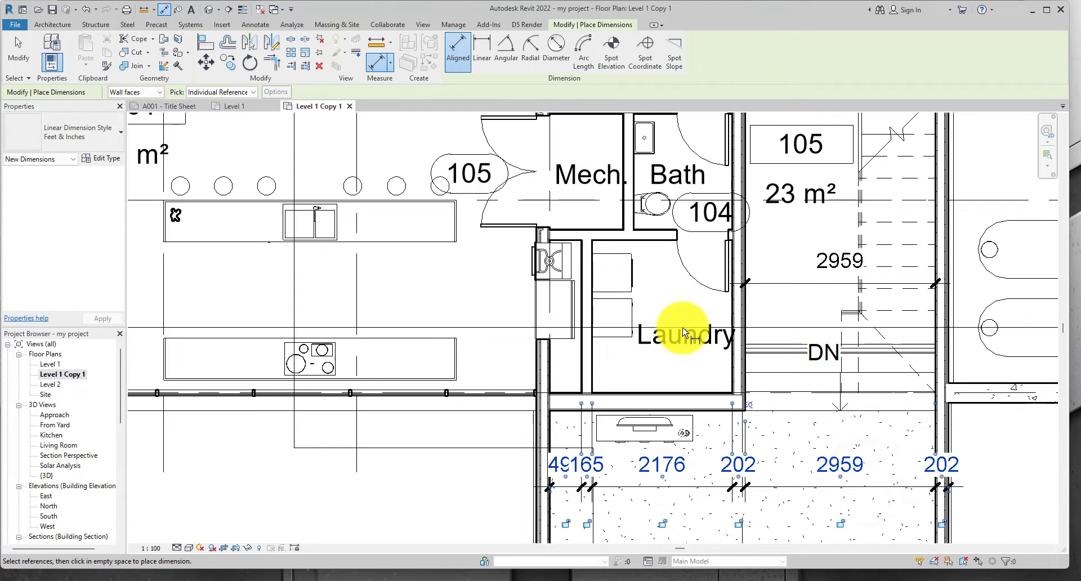
scroll(637, 331, "down", 2)
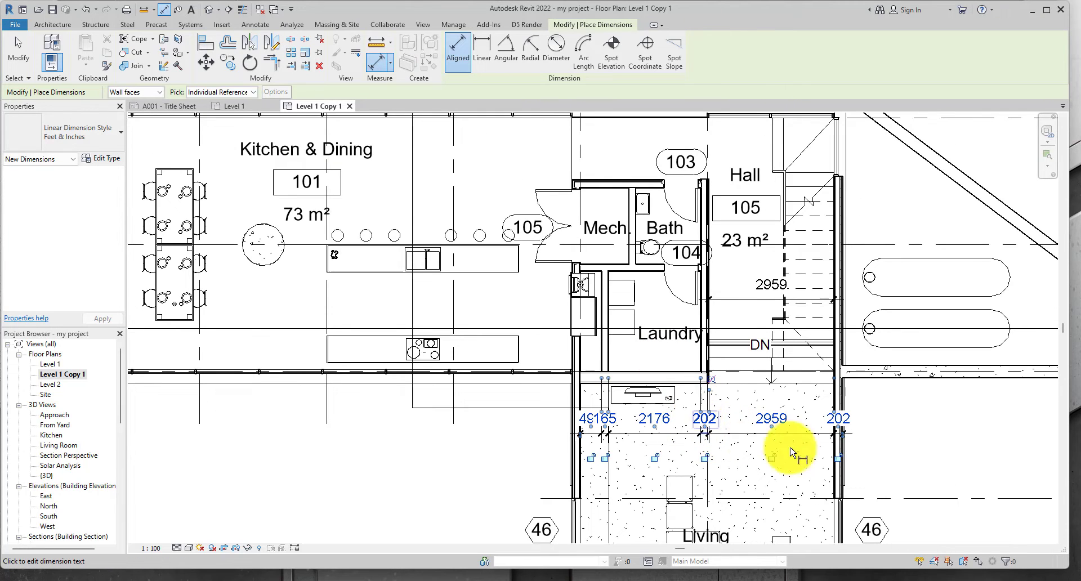
left_click(15, 55)
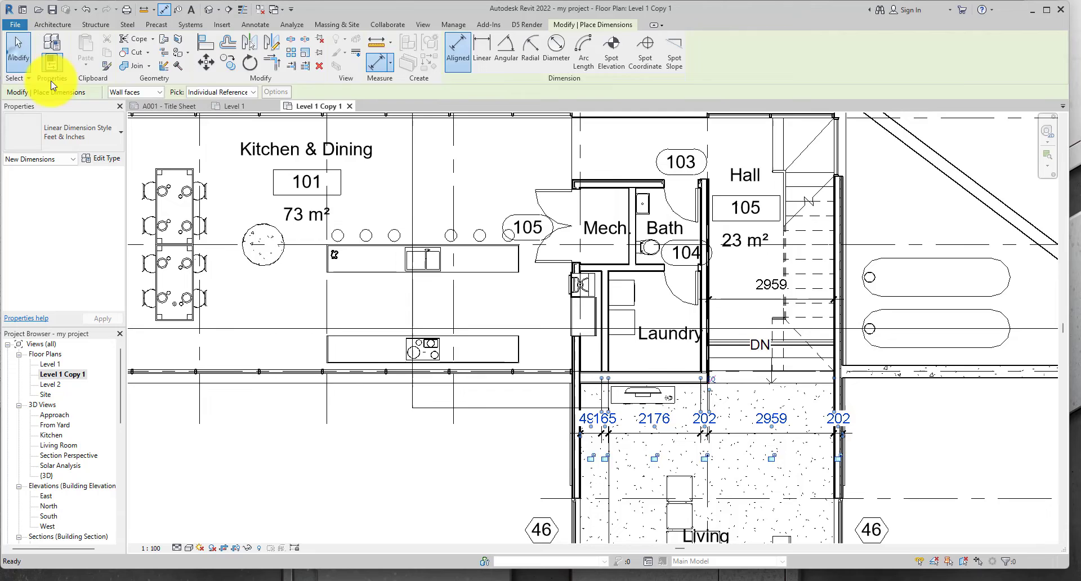
- Activate Aligned dimensioning near Kitchen & Dining and set the options-bar Pick to Entire Walls
scroll(707, 458, "up", 2)
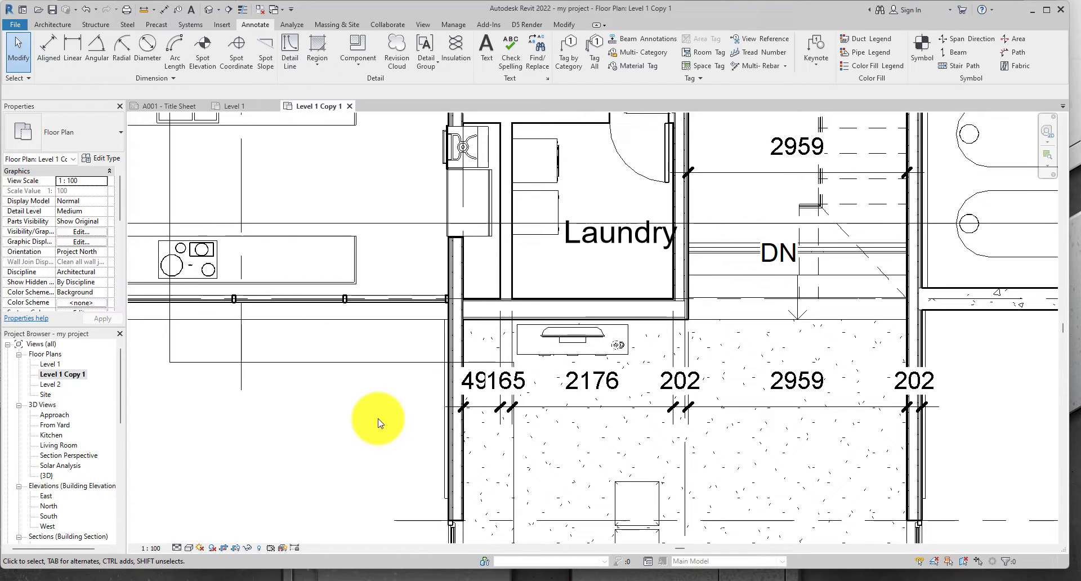
left_click(49, 49)
scroll(360, 252, "down", 3)
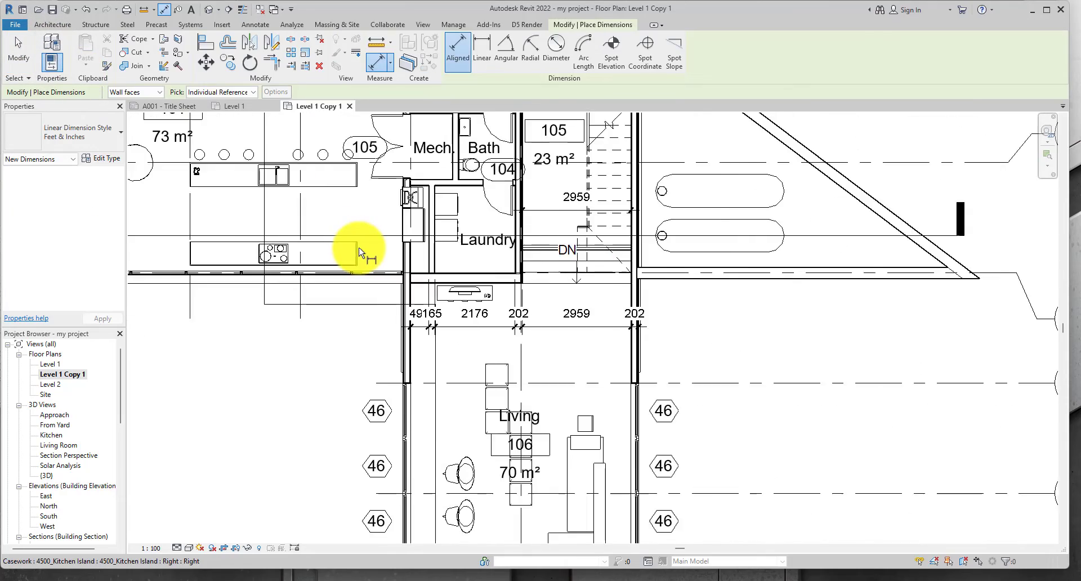
scroll(359, 265, "down", 1)
middle_click_drag(357, 278, 543, 391)
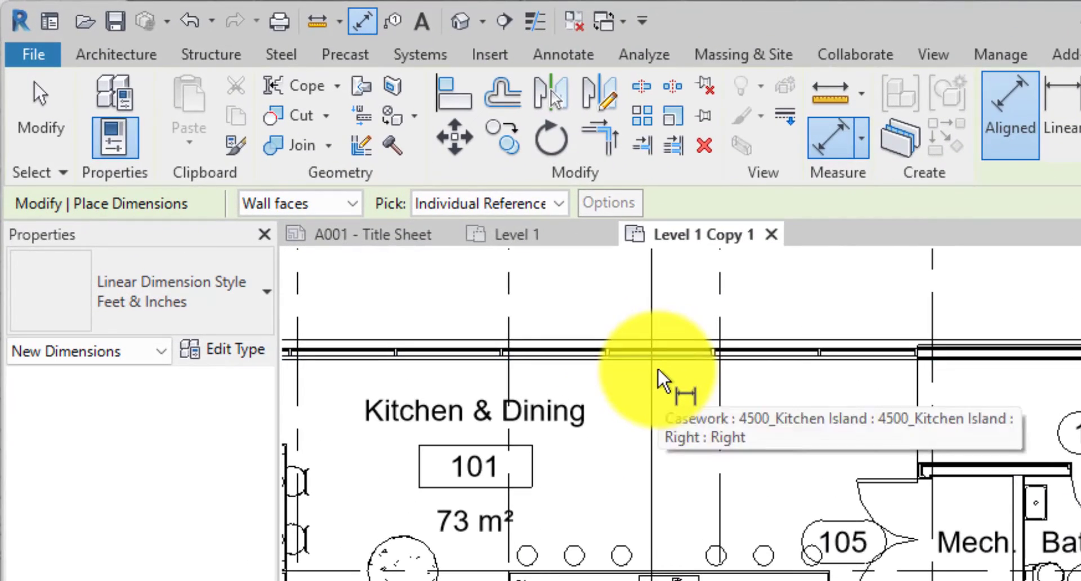
left_click(509, 282)
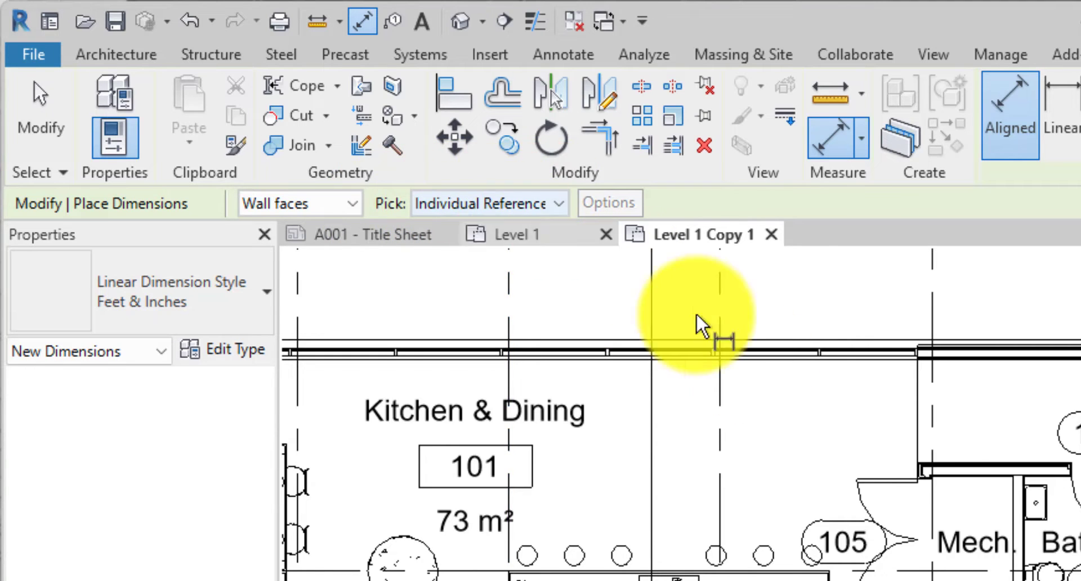
scroll(697, 321, "down", 1)
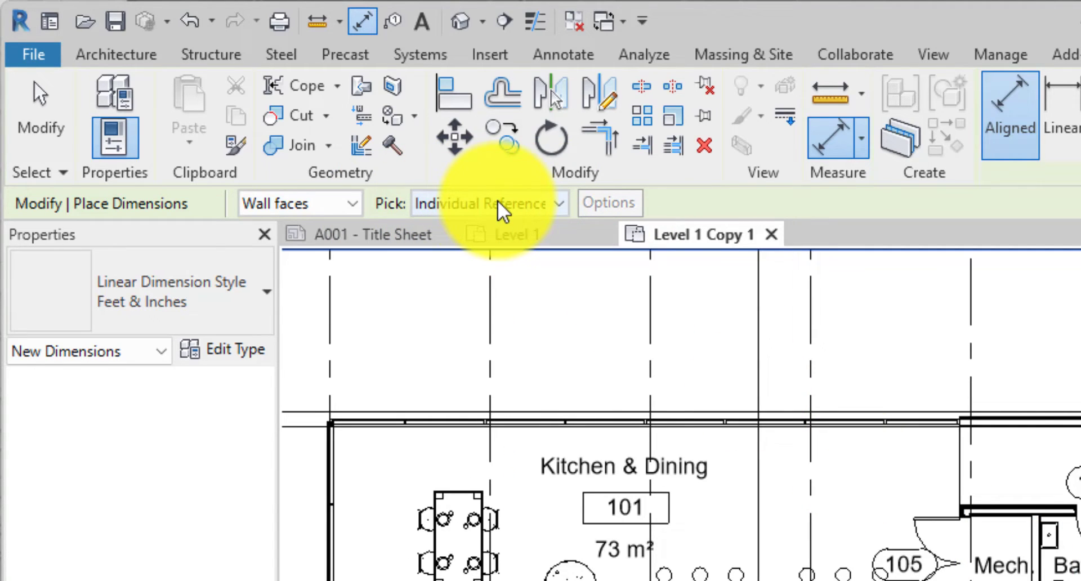
left_click(507, 212)
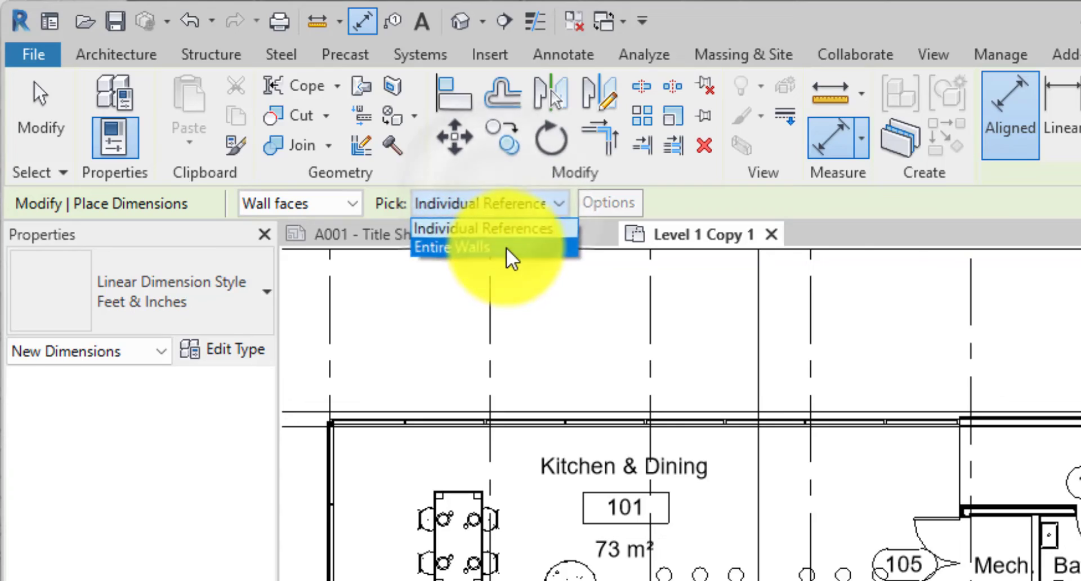
left_click(509, 247)
scroll(862, 429, "up", 1)
scroll(861, 429, "down", 2)
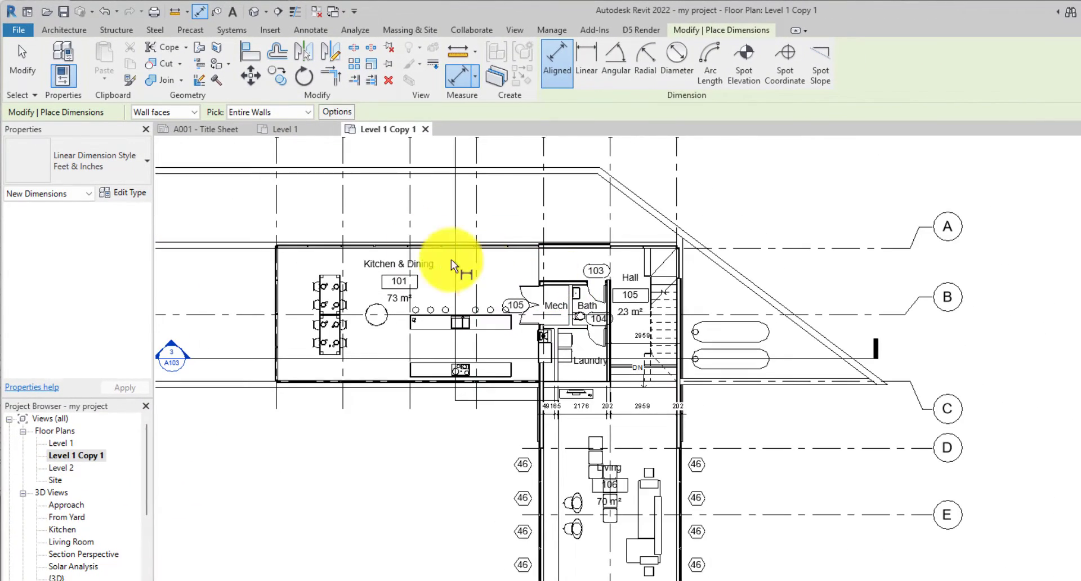
scroll(388, 232, "up", 2)
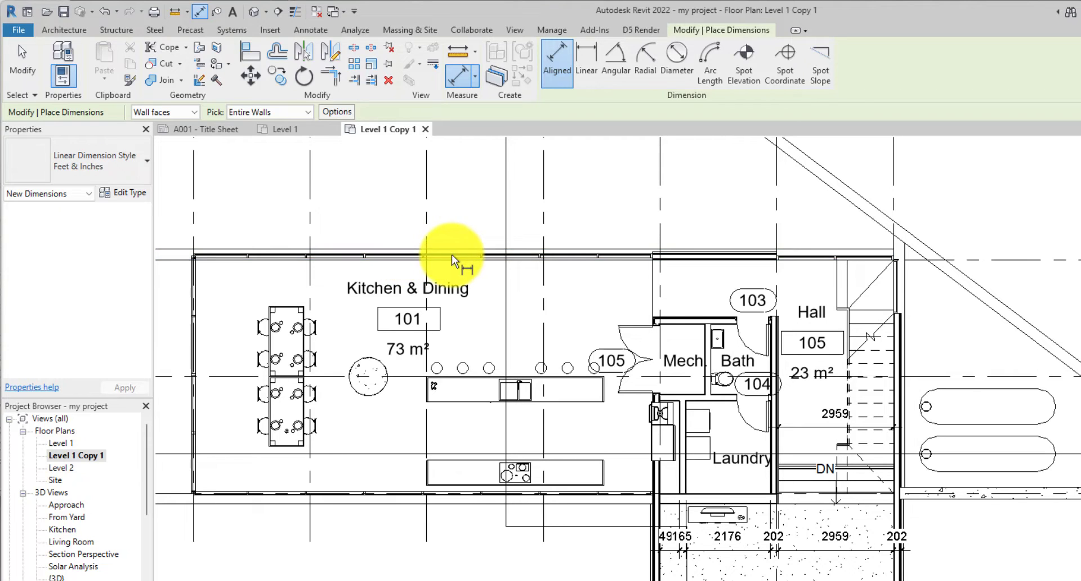
- In Auto Dimension Options, enable Openings measured at Centers and confirm
left_click(338, 112)
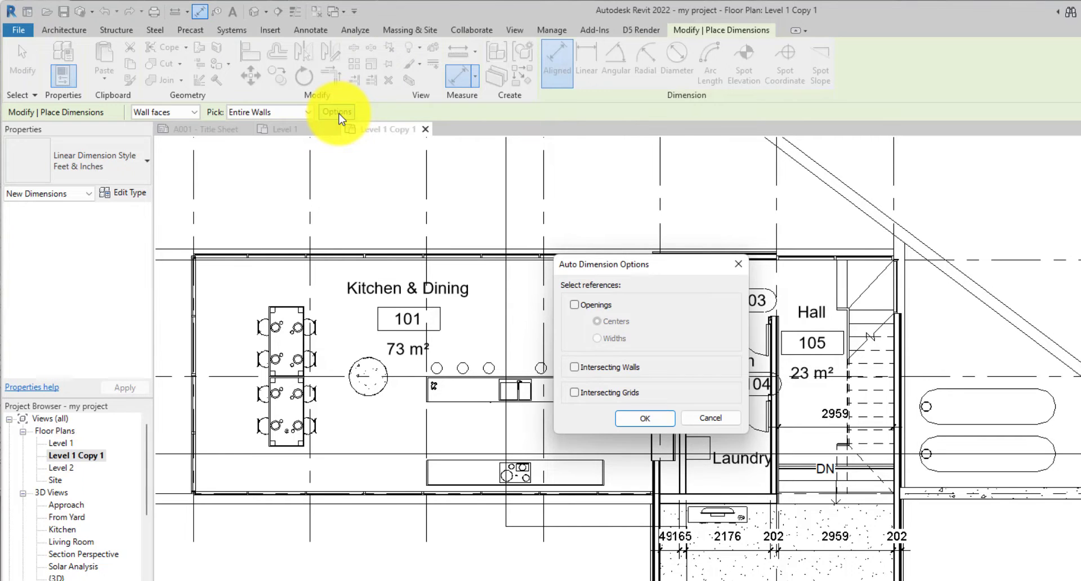
left_click(595, 305)
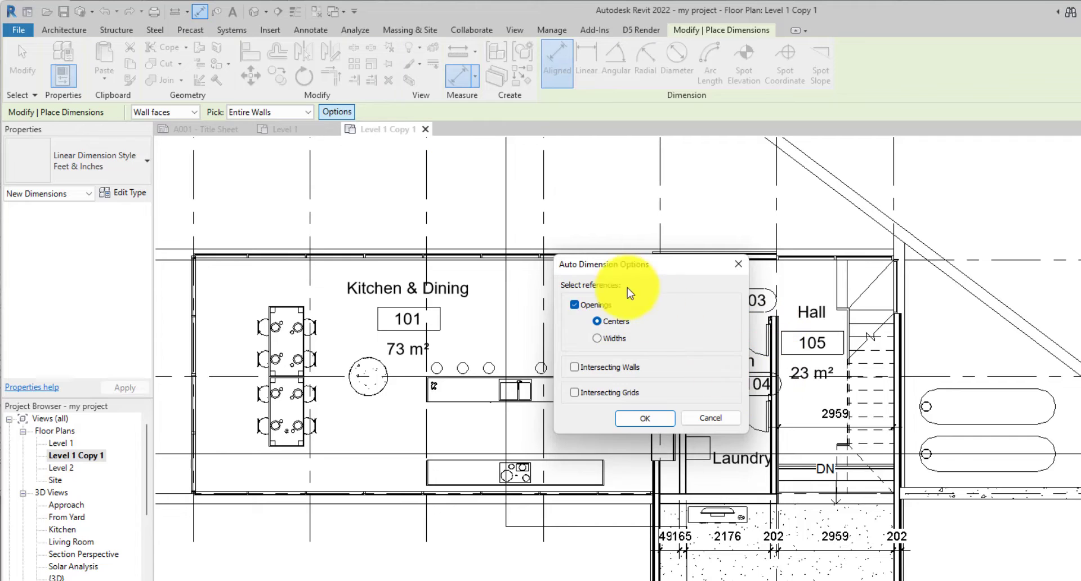
left_click_drag(667, 270, 476, 175)
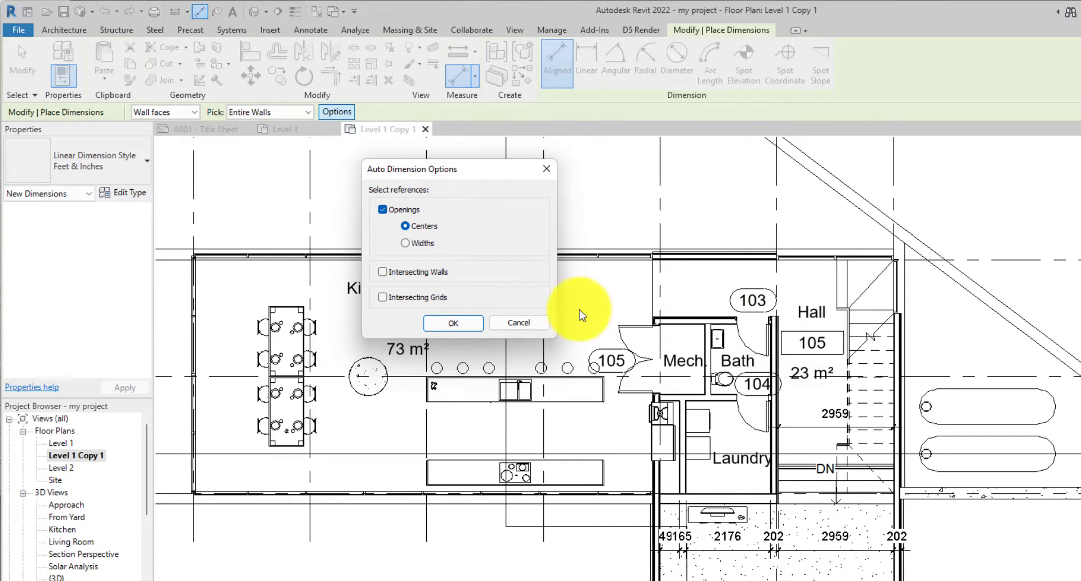
left_click(480, 330)
- Place the 2582/459 entire-wall dimension string on the wall above Mech and Bath
scroll(688, 325, "up", 2)
left_click(703, 318)
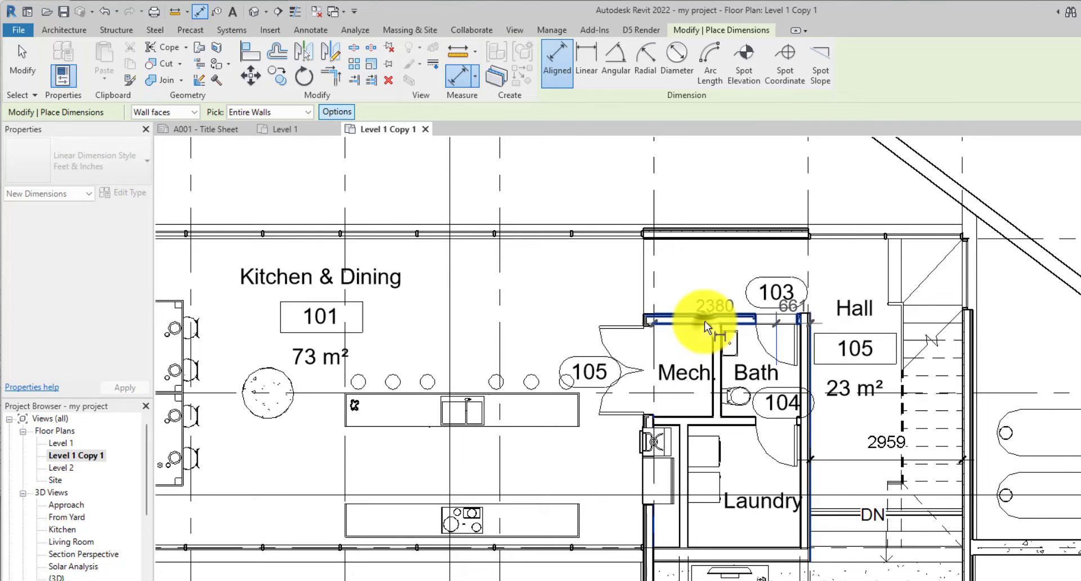
scroll(755, 276, "down", 2)
scroll(783, 287, "up", 4)
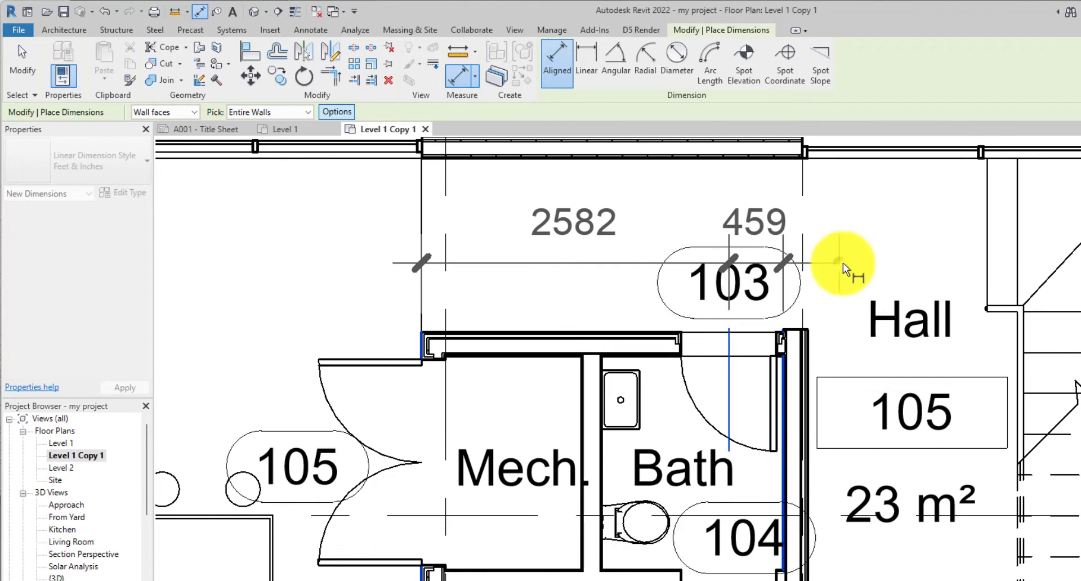
left_click(841, 262)
- Dimension the top exterior wall plus the neighbouring wall as 18210/3200/3000
scroll(803, 275, "down", 3)
left_click(746, 225)
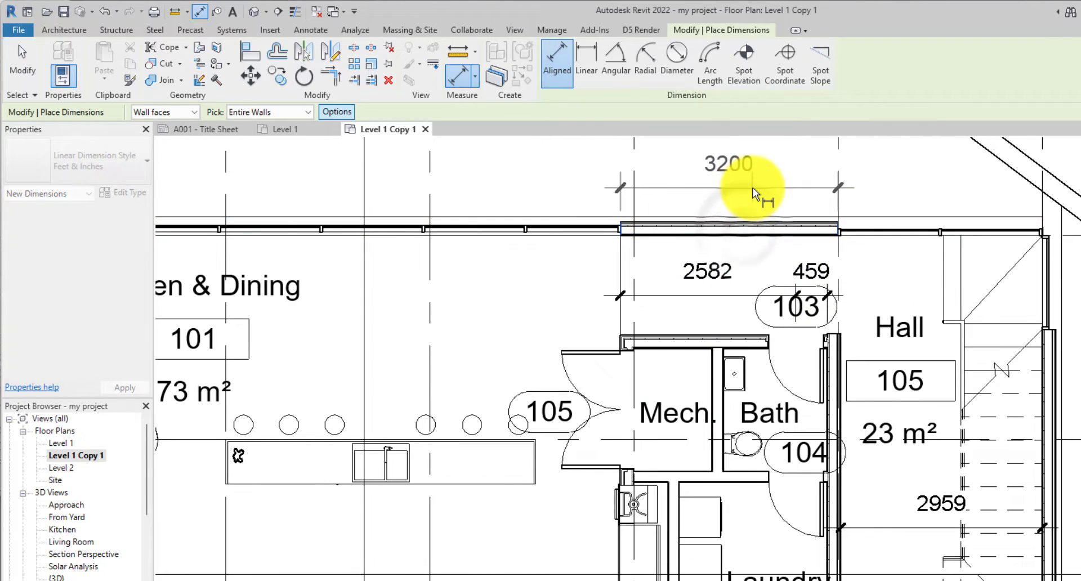
scroll(752, 187, "down", 1)
scroll(706, 187, "up", 2)
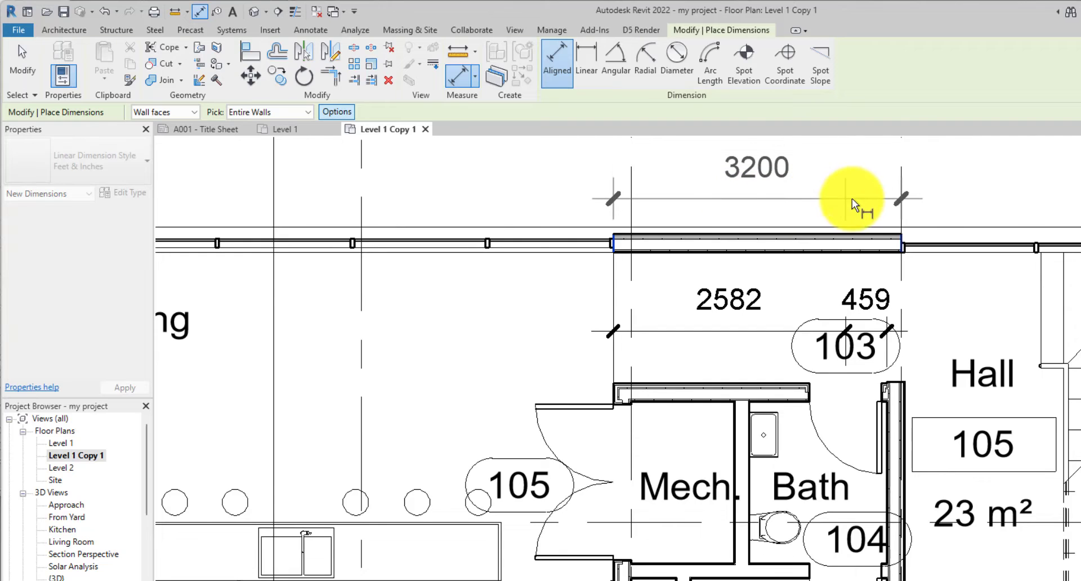
left_click(1025, 239)
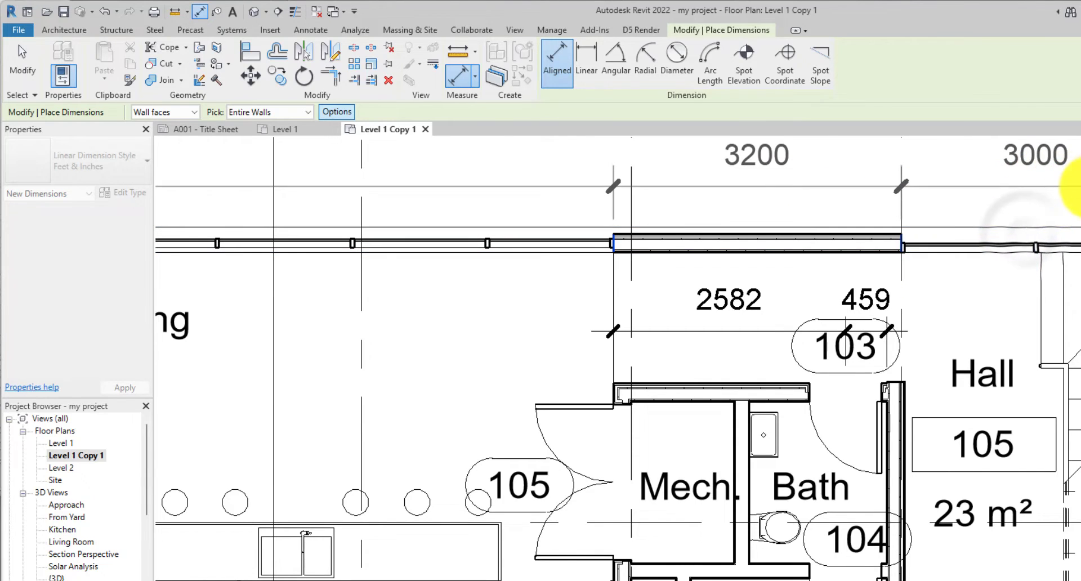
scroll(853, 208, "down", 2)
scroll(501, 203, "down", 1)
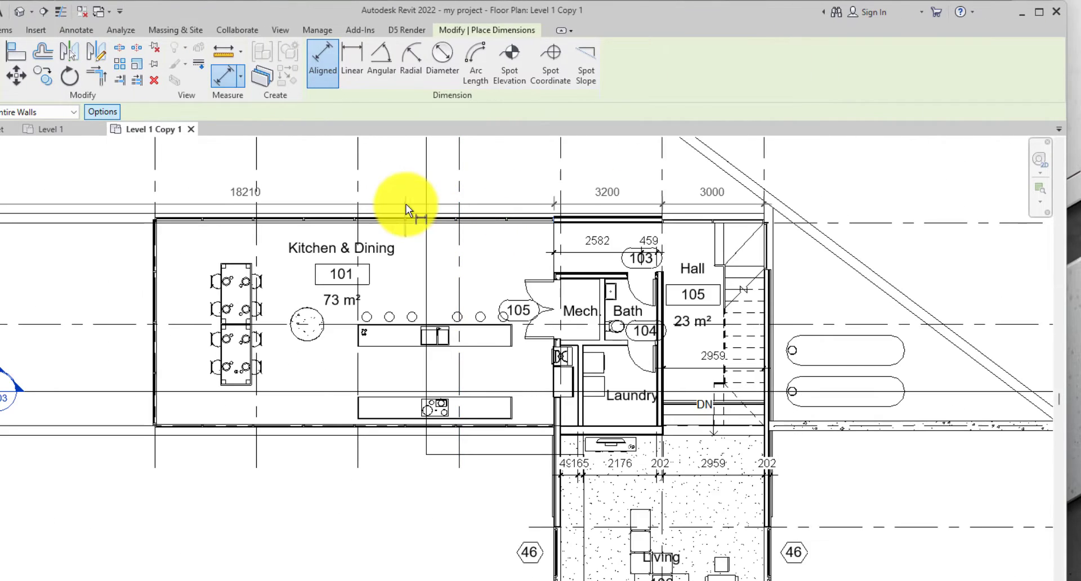
left_click(488, 188)
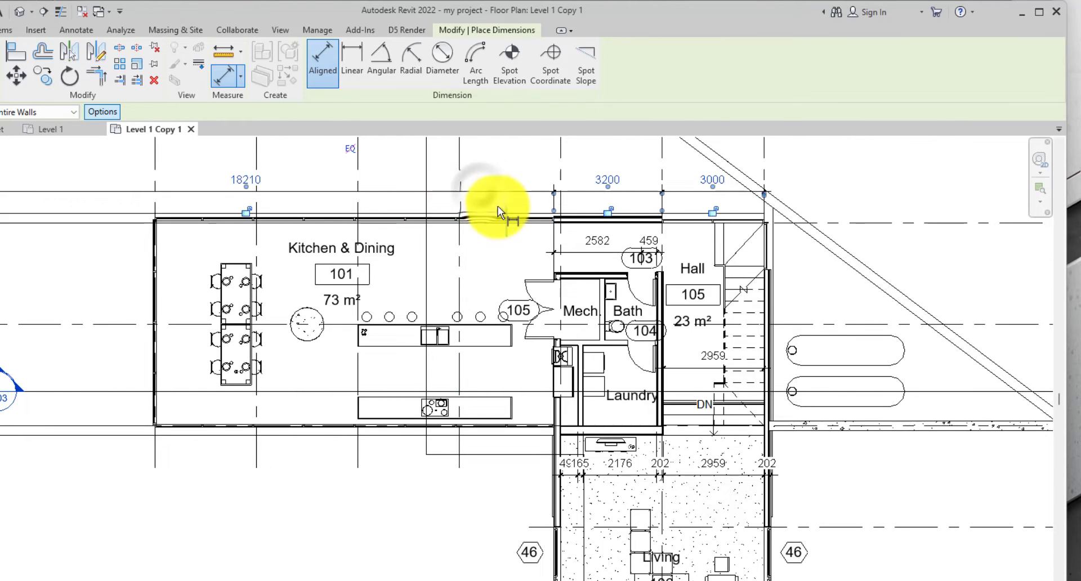
- Place the 1097/1150/530/930 string along the left wall of Mech
scroll(502, 217, "up", 2)
scroll(579, 406, "up", 2)
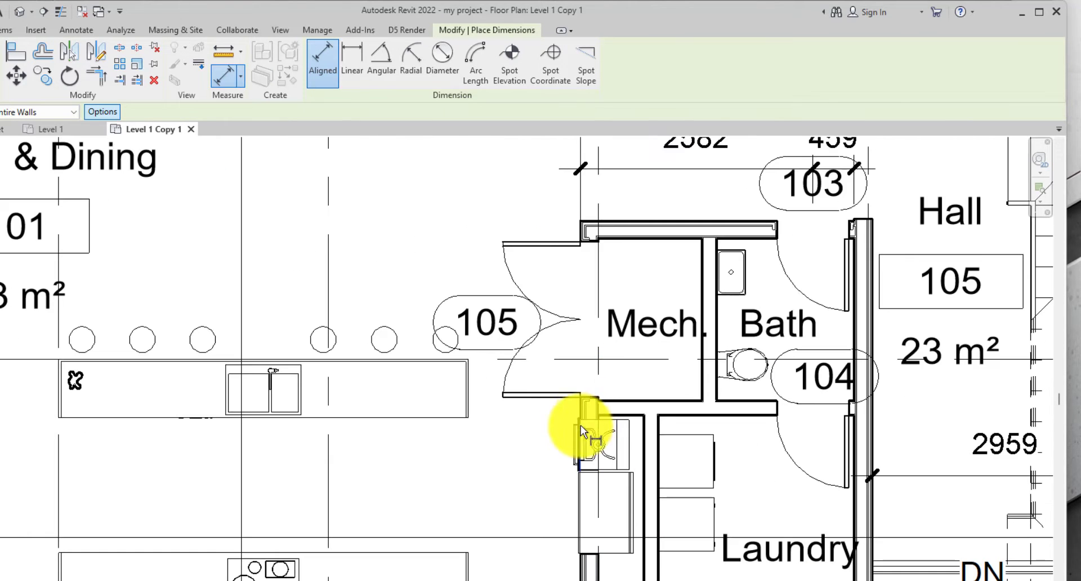
left_click(587, 416)
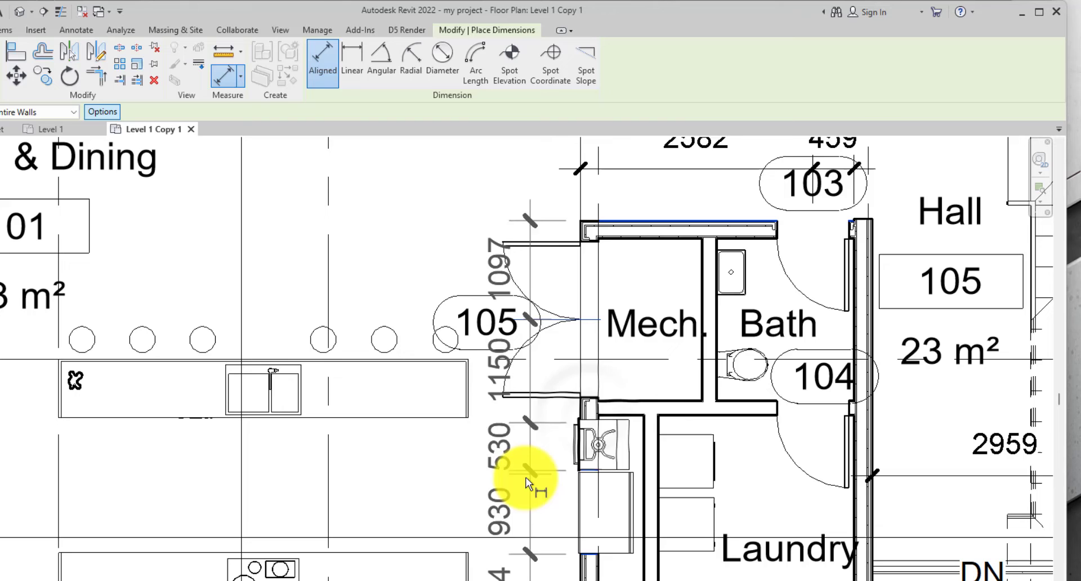
left_click(521, 505)
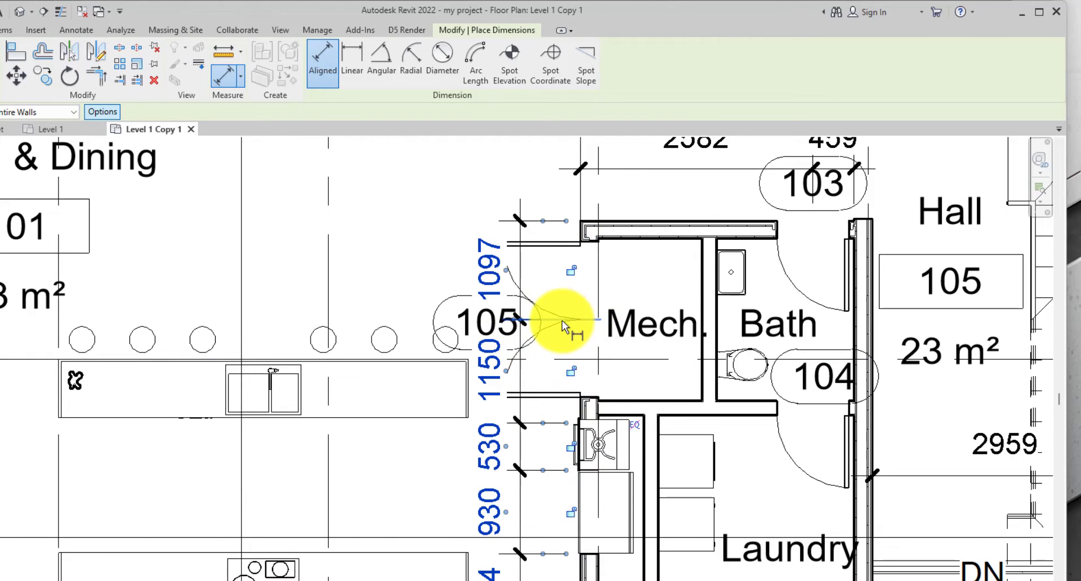
scroll(539, 347, "down", 3)
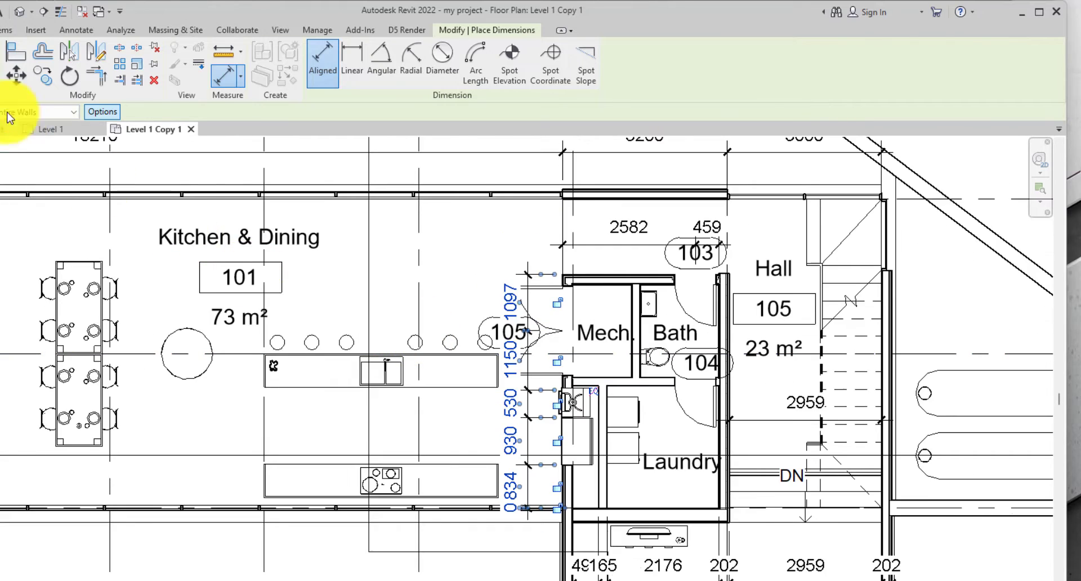
- Change Auto Dimension Options so openings are measured by their widths
left_click(103, 111)
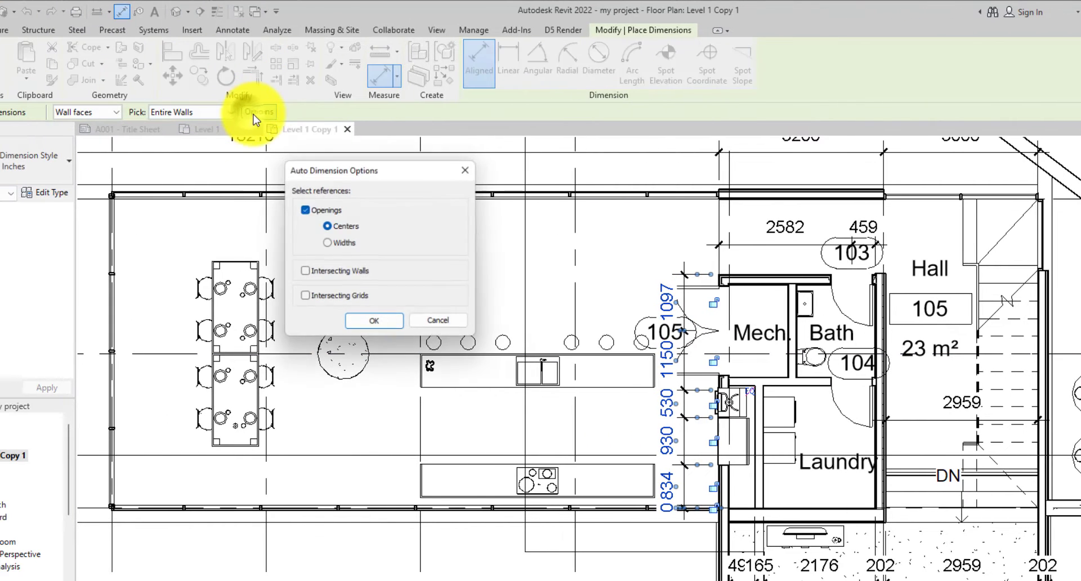
left_click(336, 247)
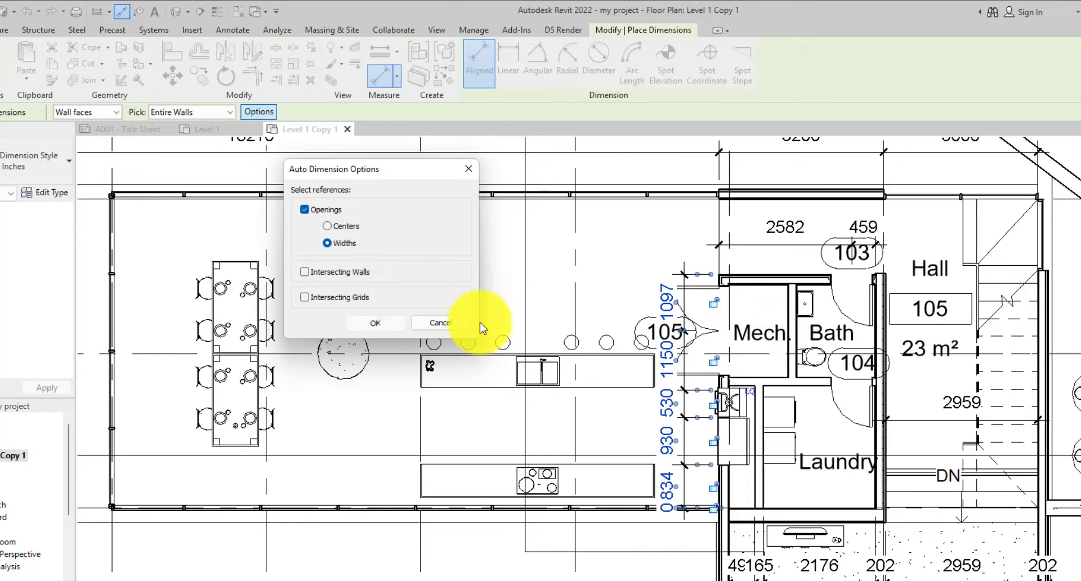
left_click(451, 323)
- Dimension the wall above Mech and Bath with a 3200 string placed above it
left_click(799, 278)
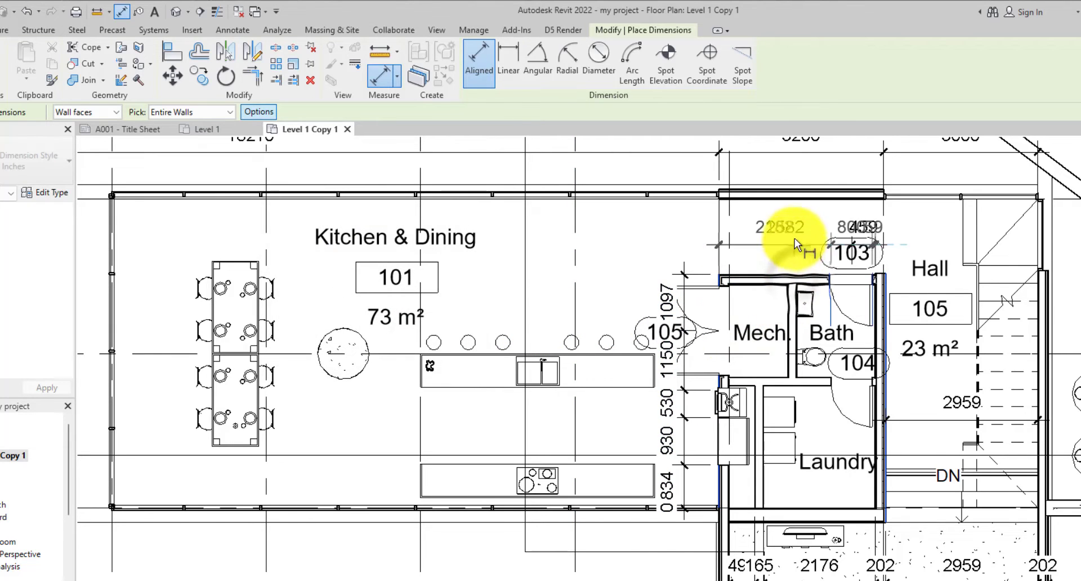
scroll(879, 223, "up", 5)
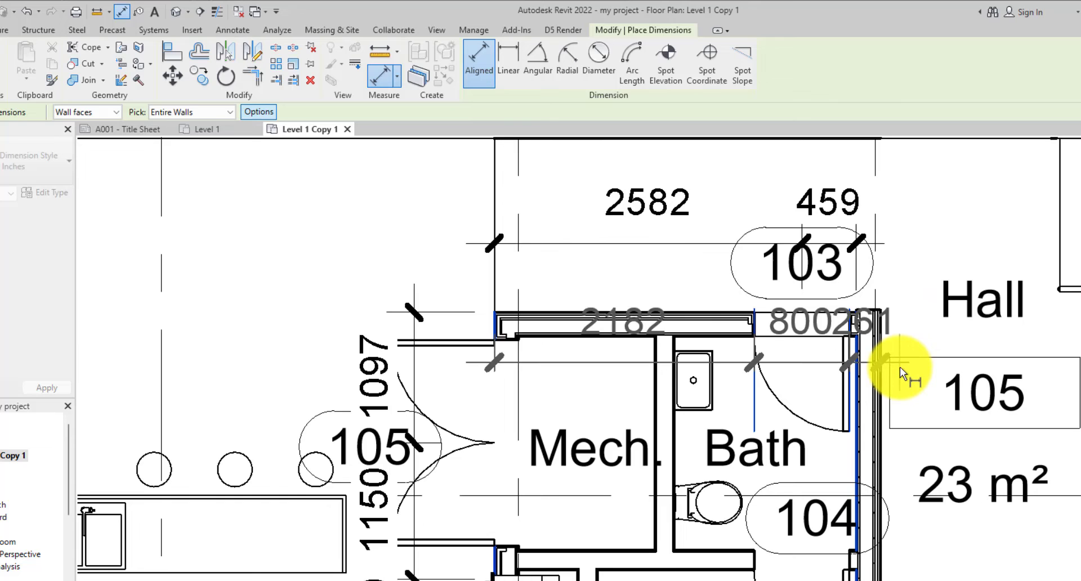
scroll(923, 328, "down", 3)
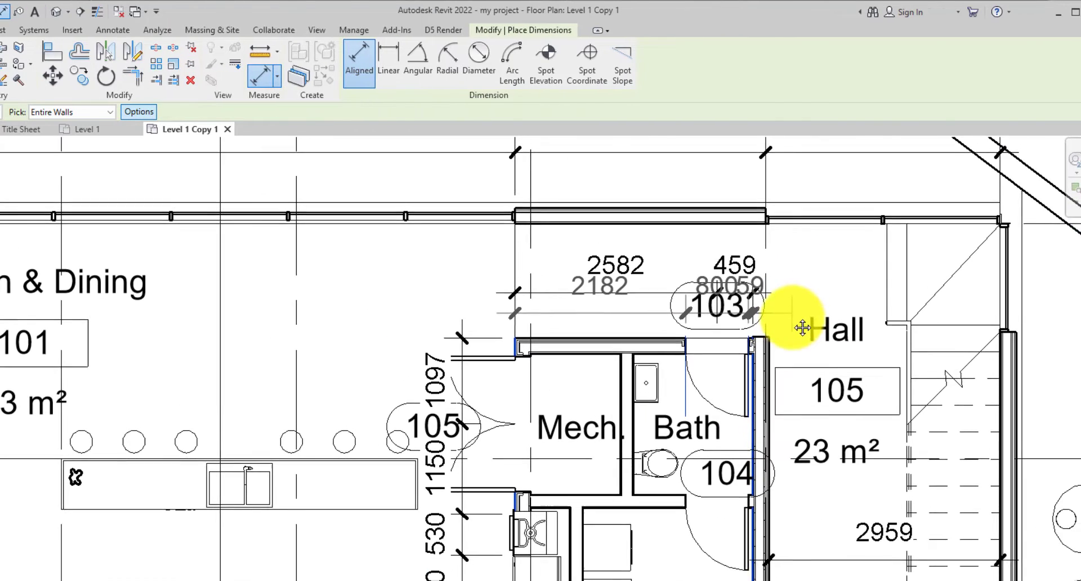
scroll(623, 316, "down", 2)
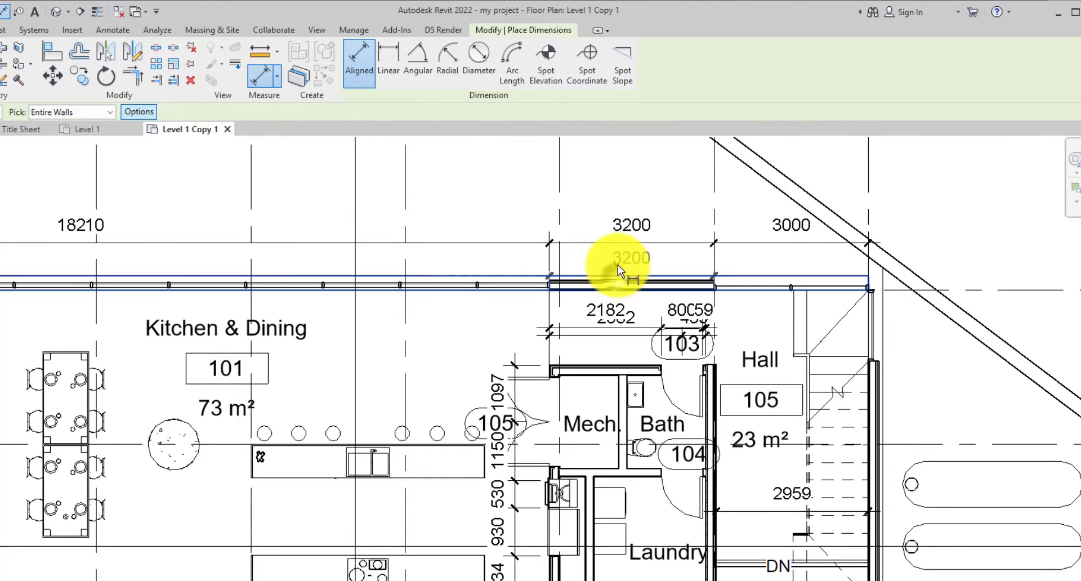
left_click(623, 207)
- Place the 3000/1500/3000/1500/6202 opening-width string along the Living room's west wall
scroll(588, 236, "down", 2)
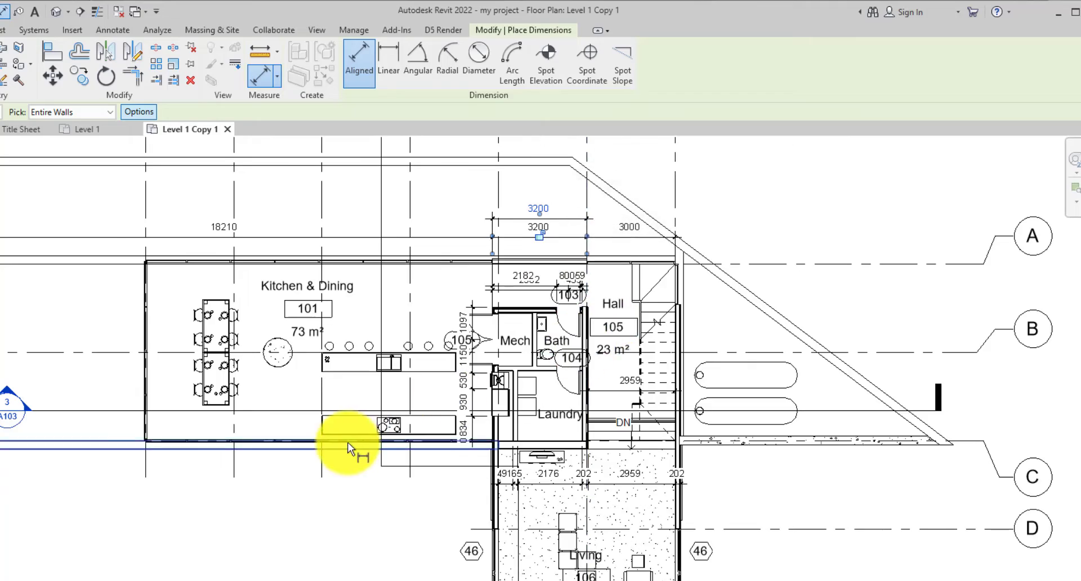
scroll(349, 448, "up", 3)
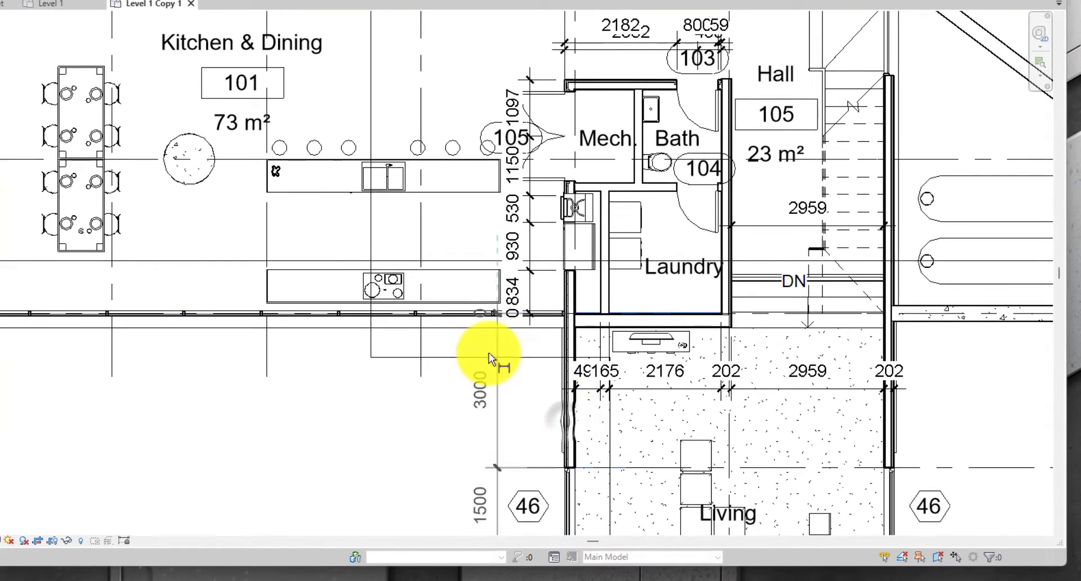
scroll(489, 358, "down", 2)
scroll(470, 464, "up", 1)
middle_click_drag(471, 464, 237, 343)
middle_click_drag(230, 382, 179, 234)
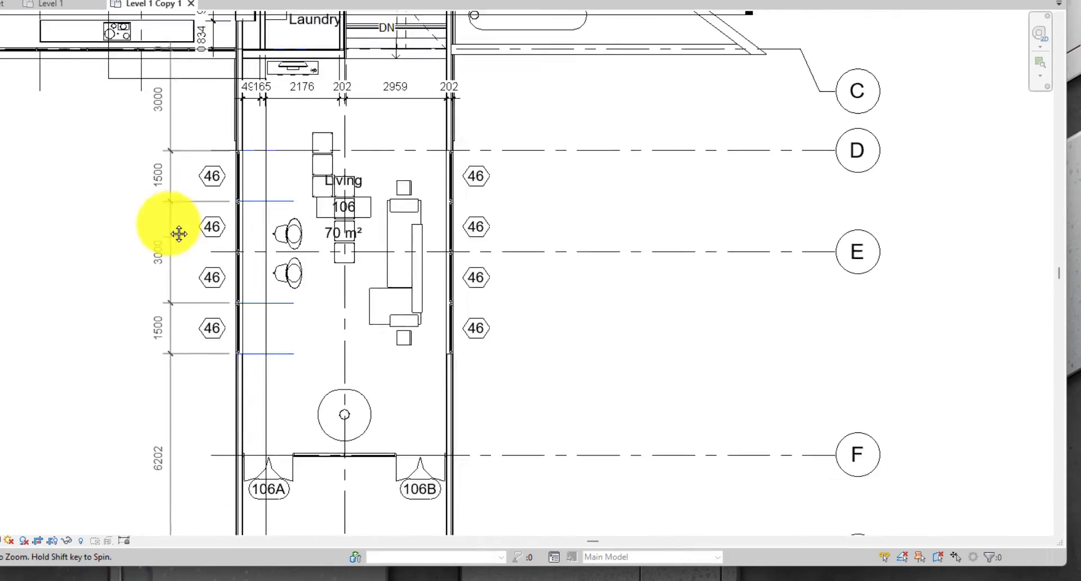
scroll(183, 274, "down", 2)
left_click(174, 325)
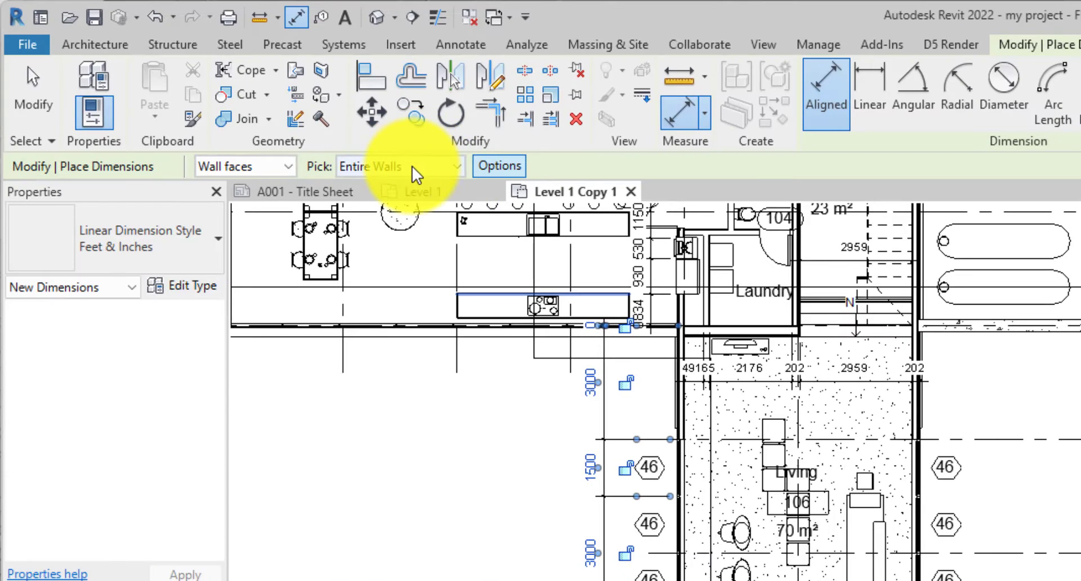
- Set Auto Dimension Options to include Intersecting Walls and exclude Openings
left_click(414, 169)
left_click(507, 176)
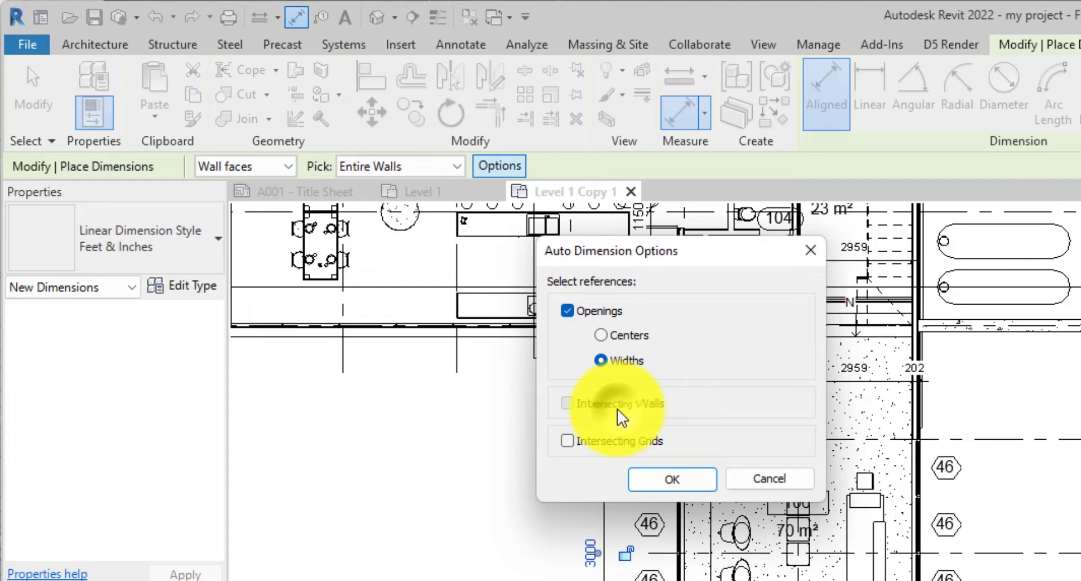
left_click(618, 410)
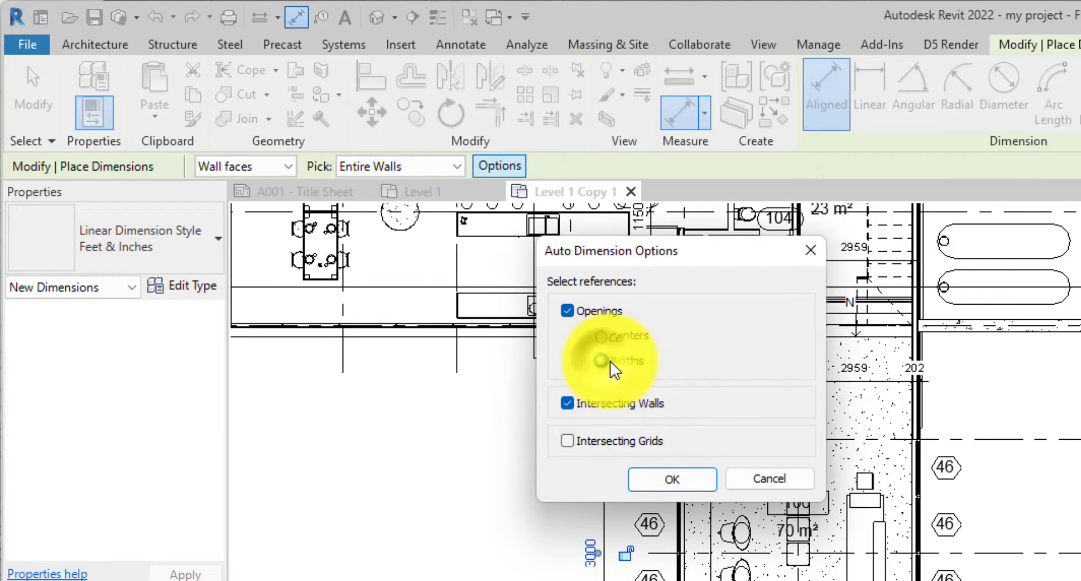
left_click(567, 311)
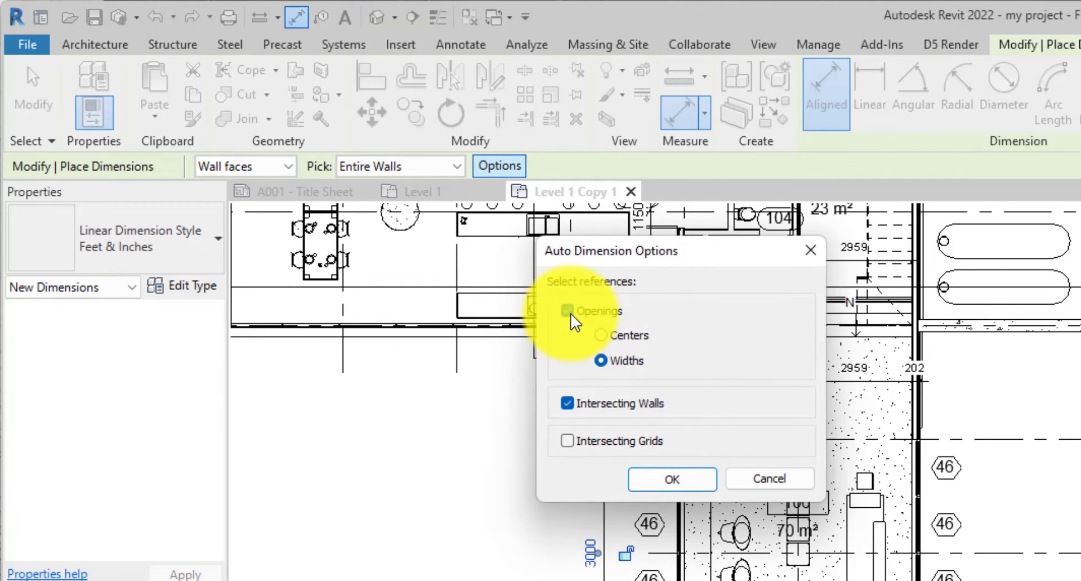
left_click(667, 478)
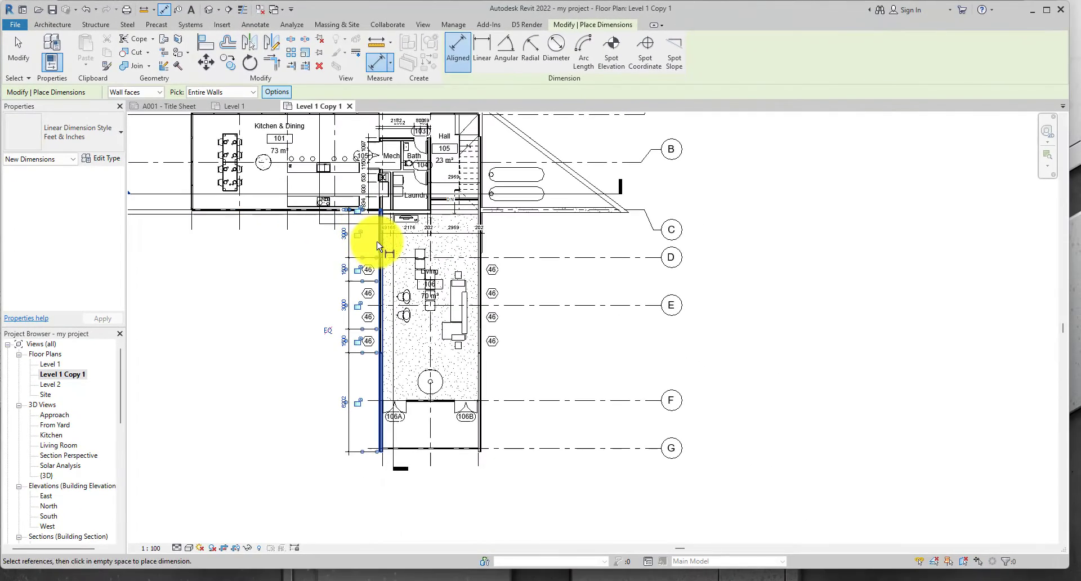
- Try dimensioning the Living room wall, then cancel the invalid-reference error
left_click(427, 275)
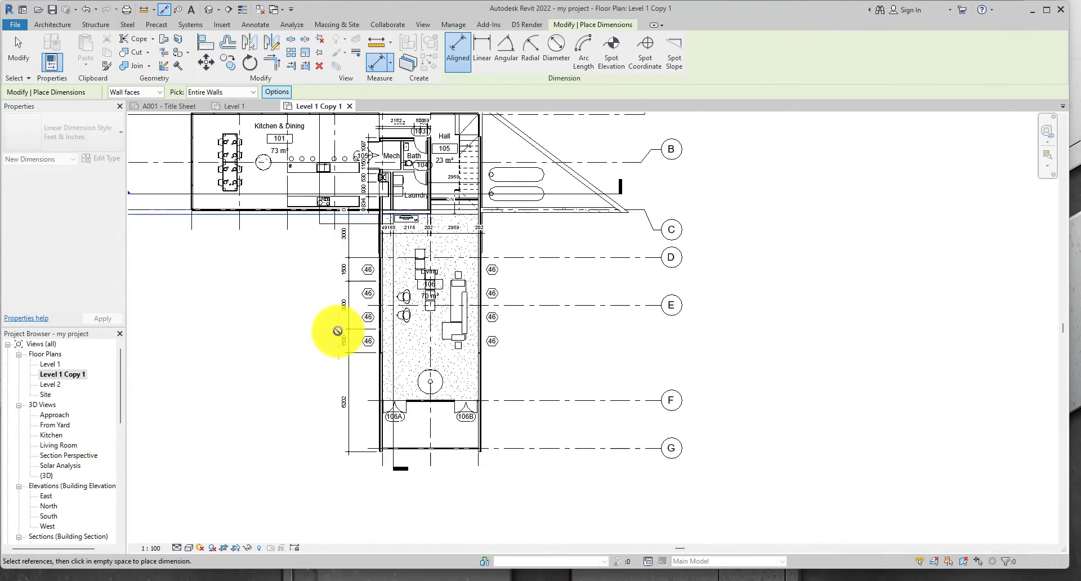
left_click(331, 325)
scroll(360, 322, "down", 2)
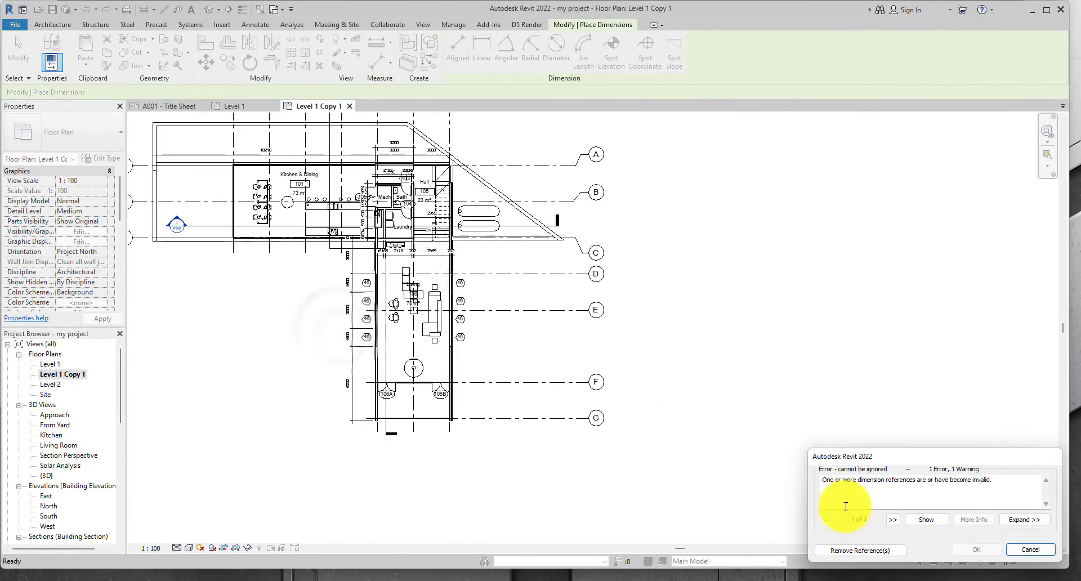
left_click(1031, 550)
- Pick the wall between Bath and Hall for a new entire-wall dimension string
scroll(415, 314, "up", 2)
scroll(415, 276, "down", 2)
middle_click_drag(415, 265, 414, 323)
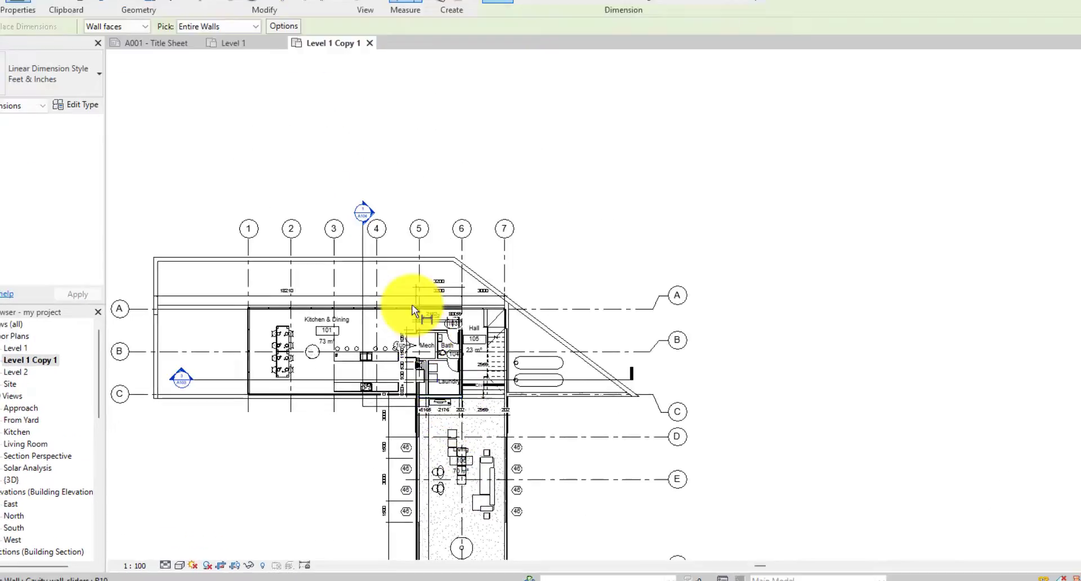
scroll(394, 362, "down", 1)
scroll(385, 308, "up", 4)
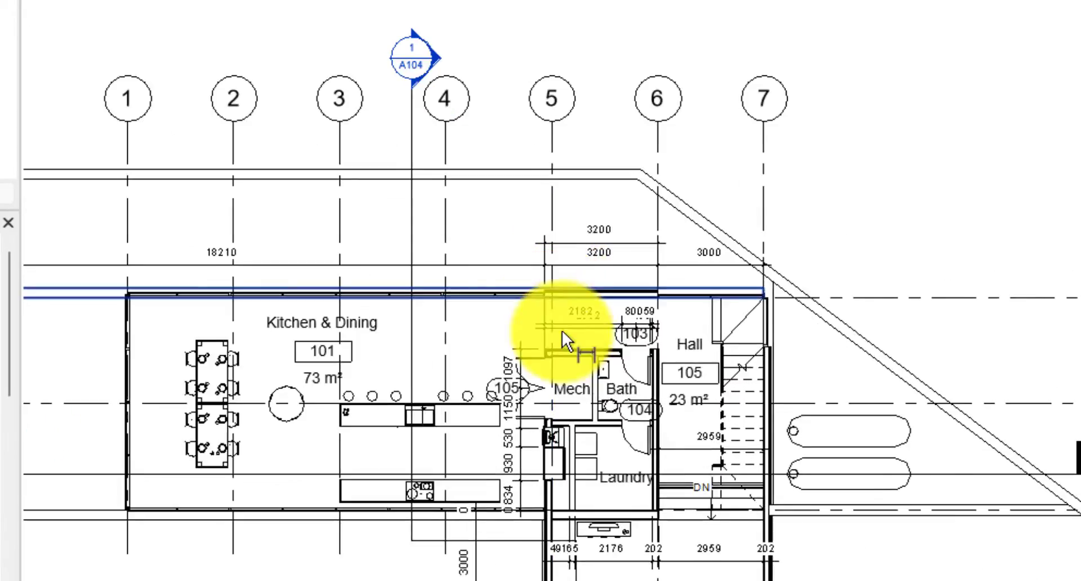
scroll(562, 332, "up", 1)
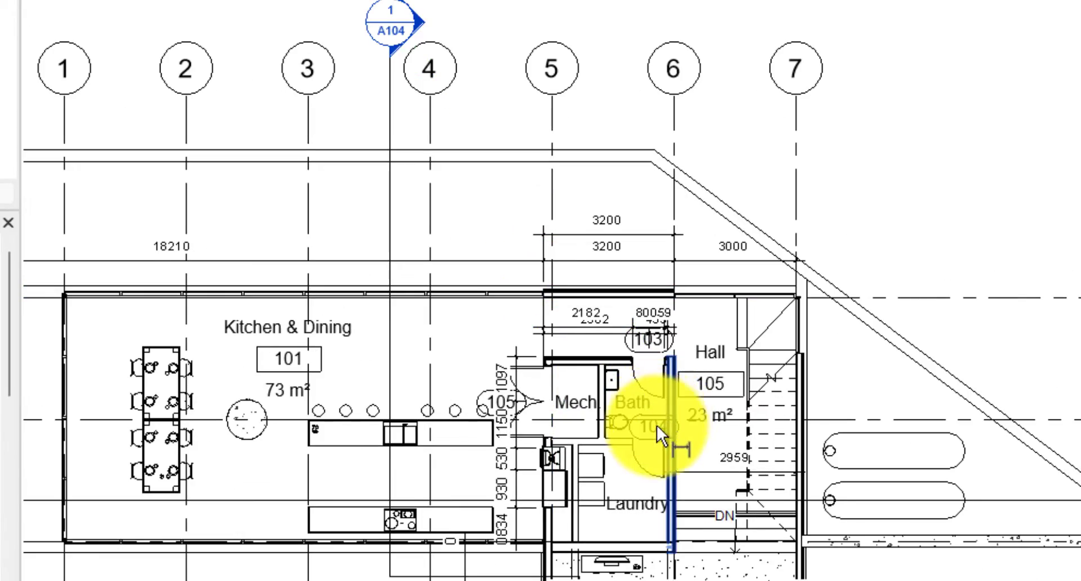
left_click(654, 426)
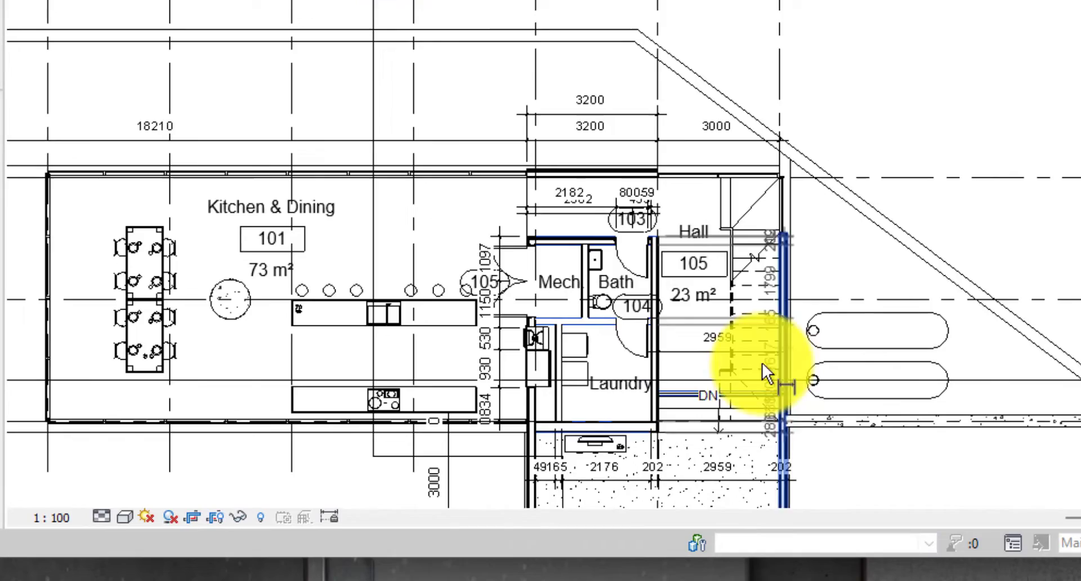
scroll(704, 371, "up", 2)
scroll(496, 80, "down", 3)
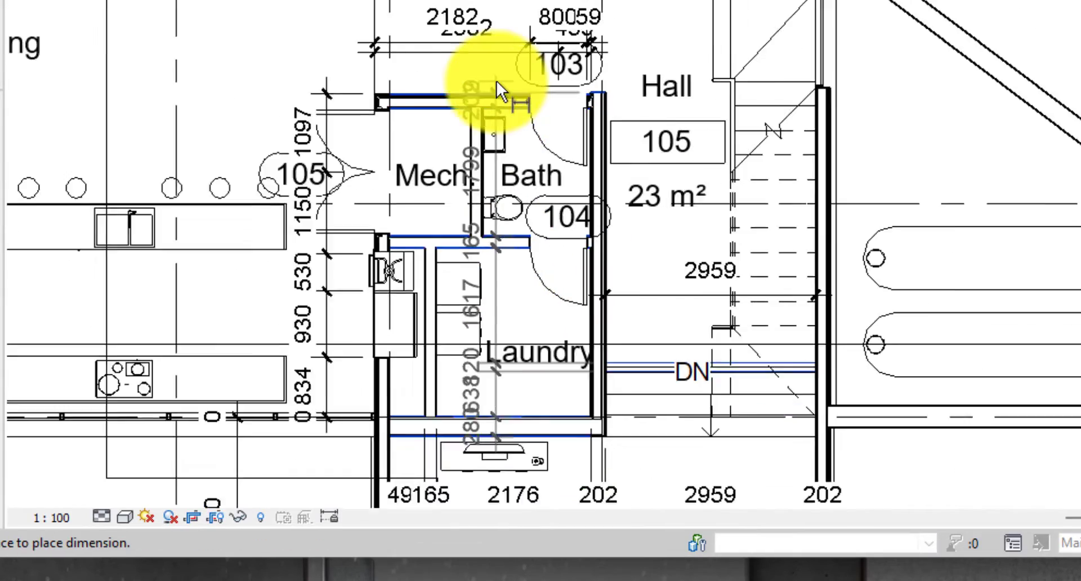
scroll(875, 288, "down", 5)
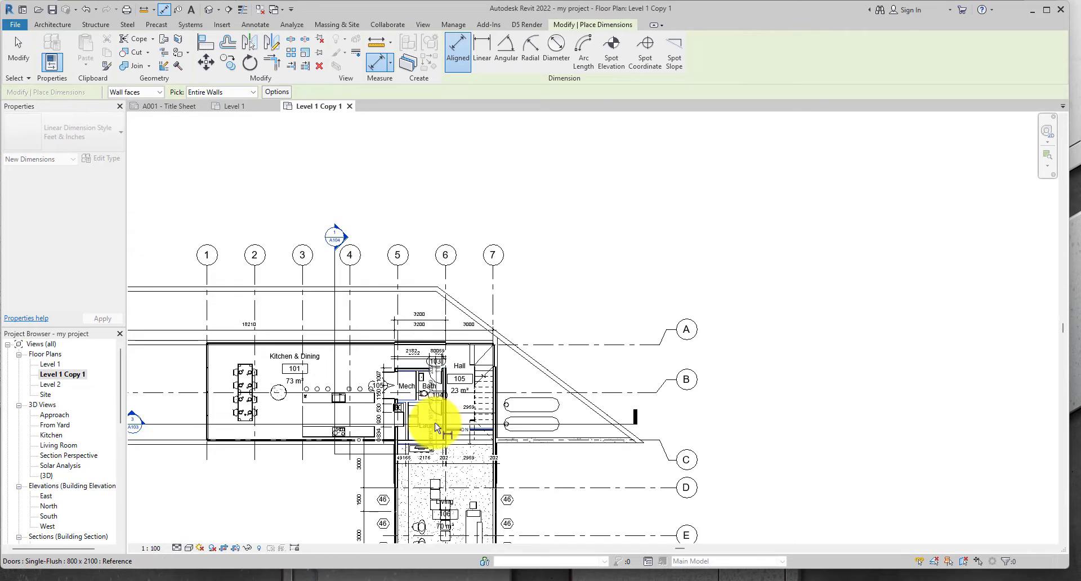
middle_click_drag(435, 427, 442, 250)
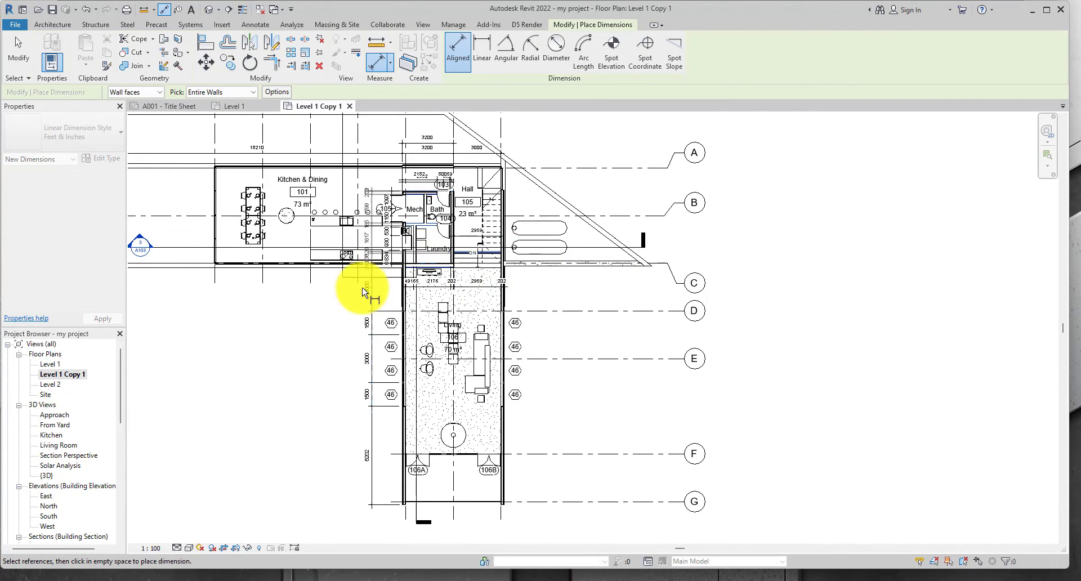
- Place the intersecting-wall string beside the Hall, then enable Intersecting Grids in Options
left_click(537, 299)
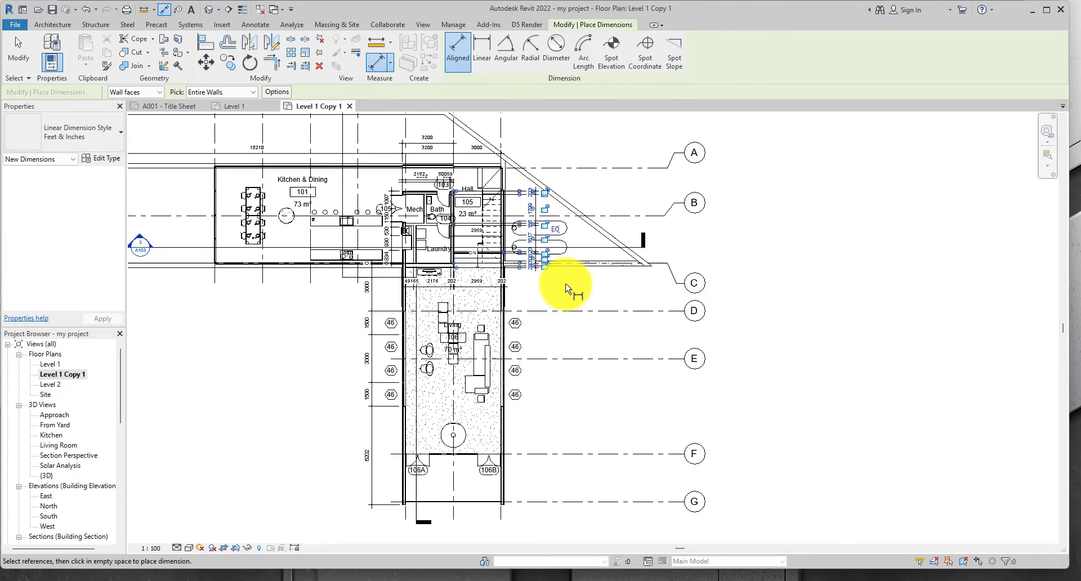
left_click(269, 93)
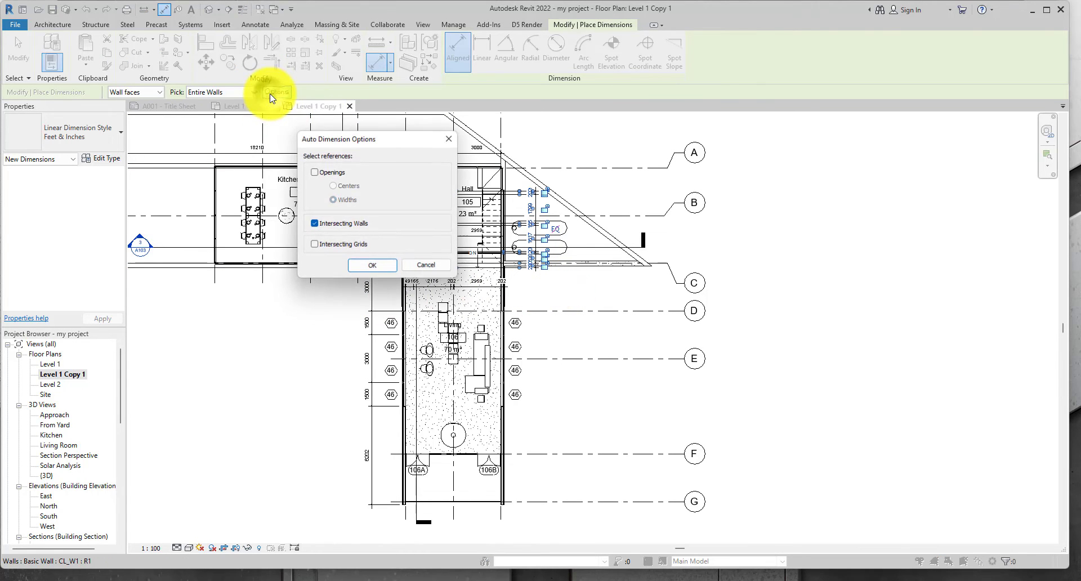
left_click(325, 247)
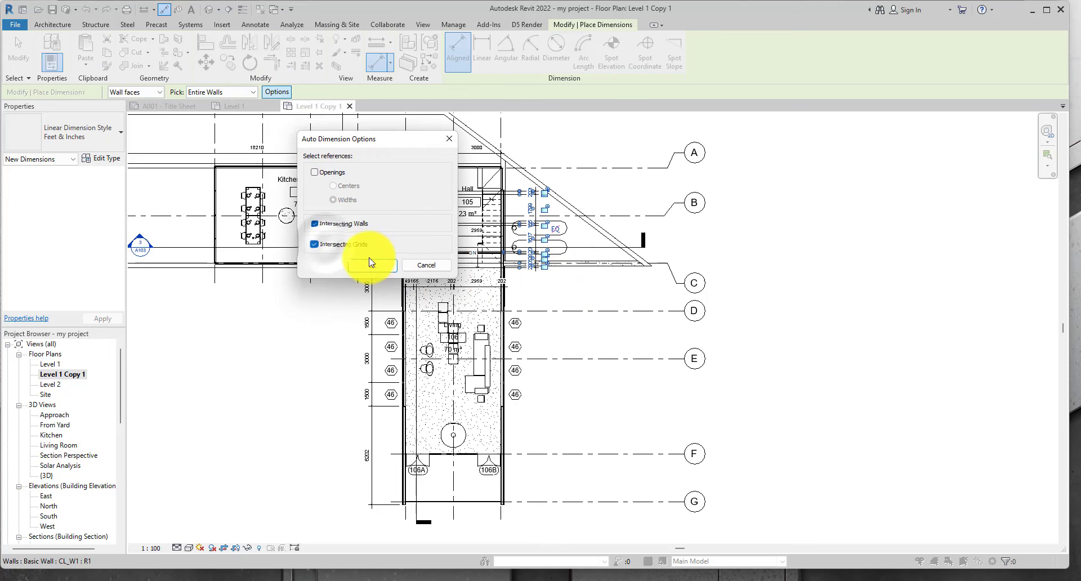
left_click(369, 265)
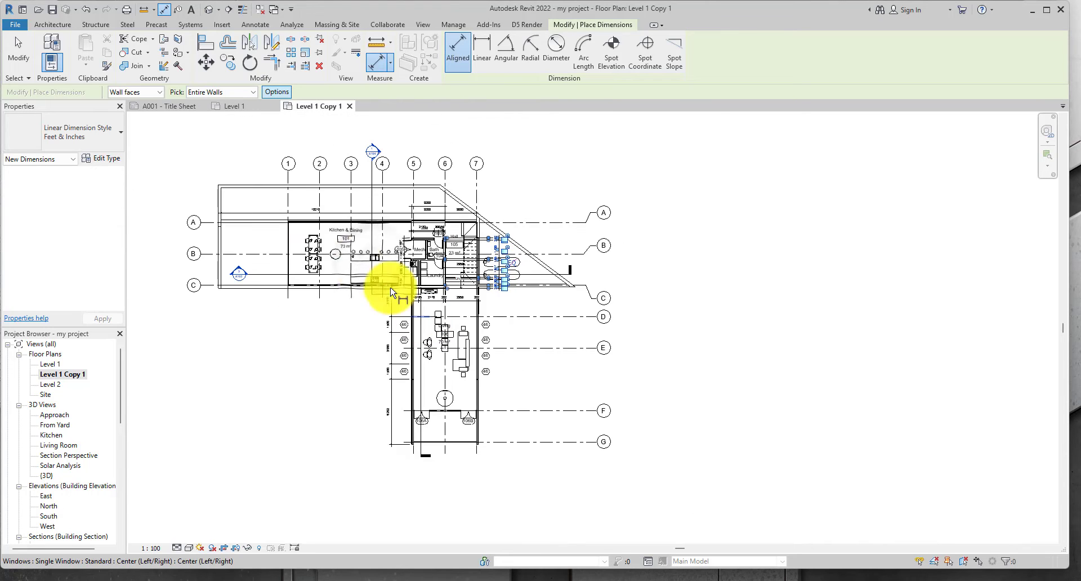
- Add grid-spacing strings above the Kitchen & Dining north wall and beside Living's east wall
left_click(359, 225)
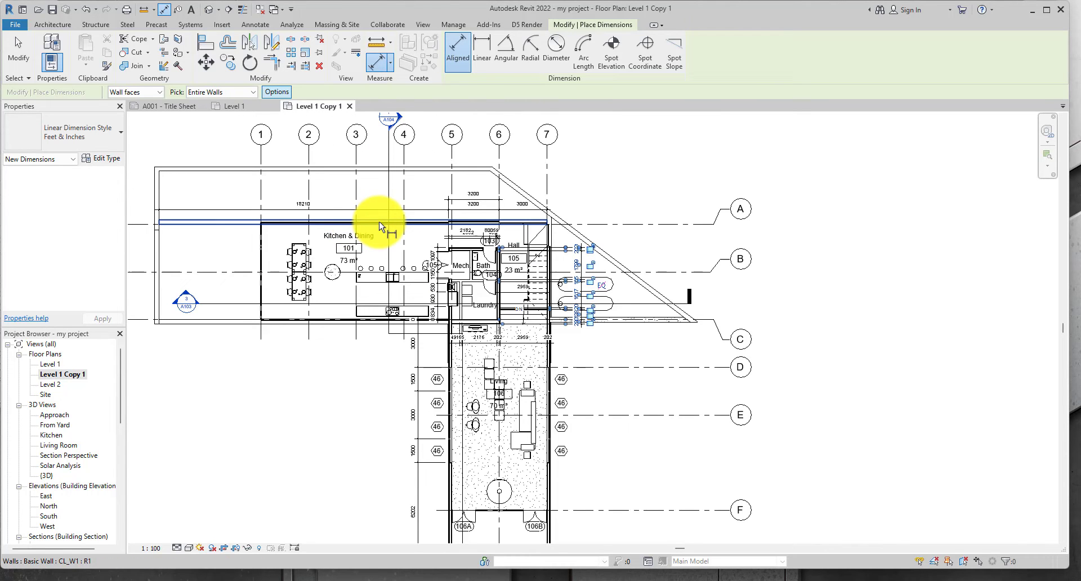
left_click(488, 160)
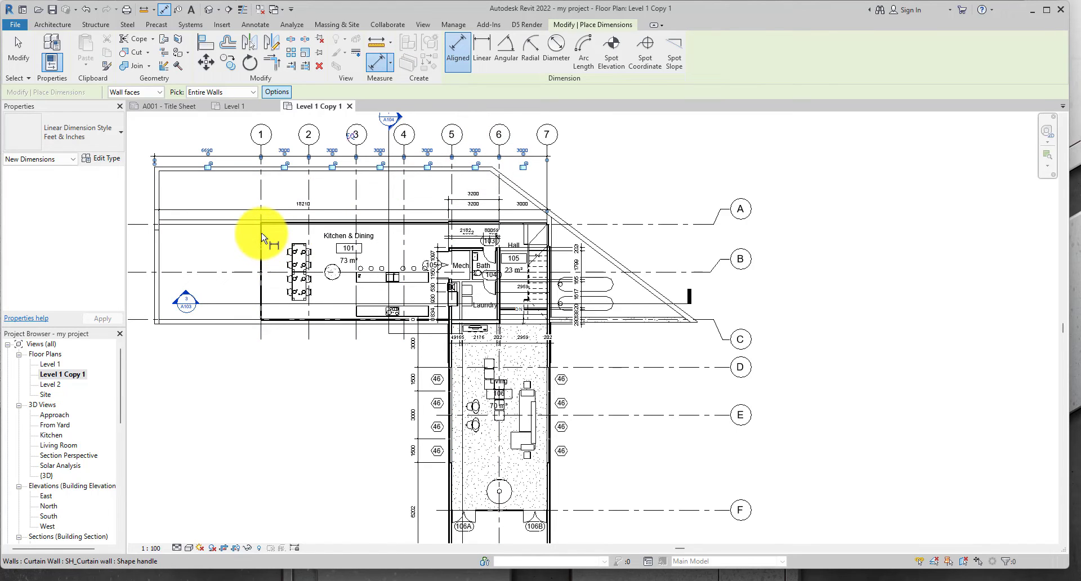
scroll(509, 428, "down", 2)
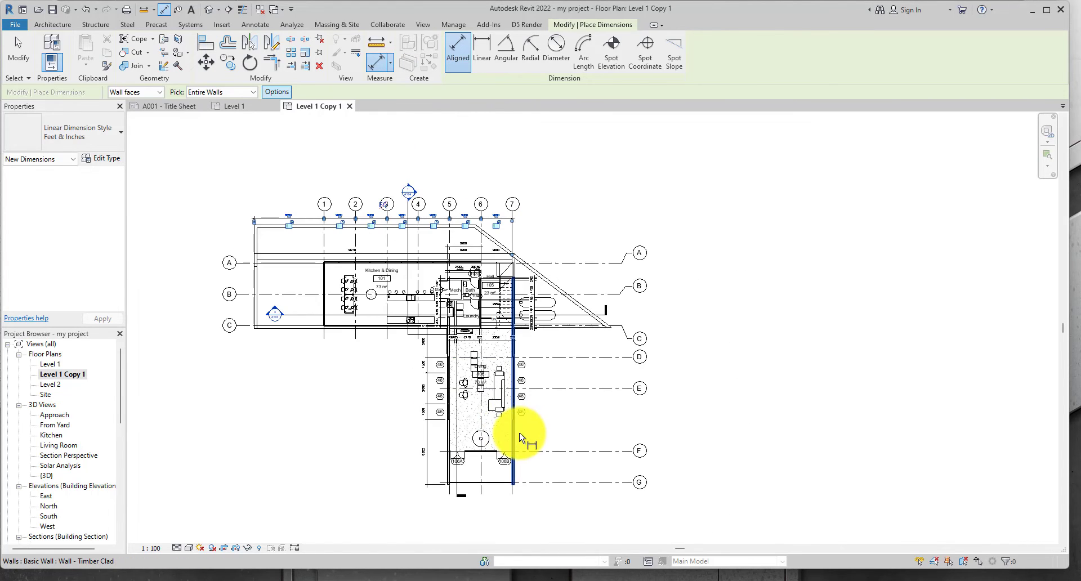
left_click(513, 432)
scroll(557, 369, "up", 2)
scroll(557, 369, "up", 2)
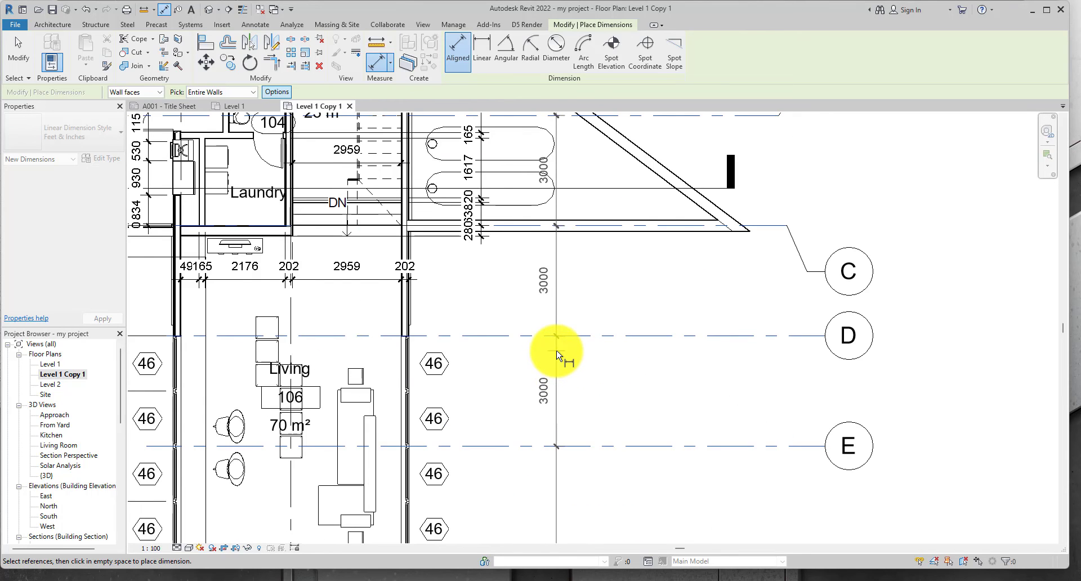
scroll(561, 357, "down", 2)
scroll(563, 428, "down", 1)
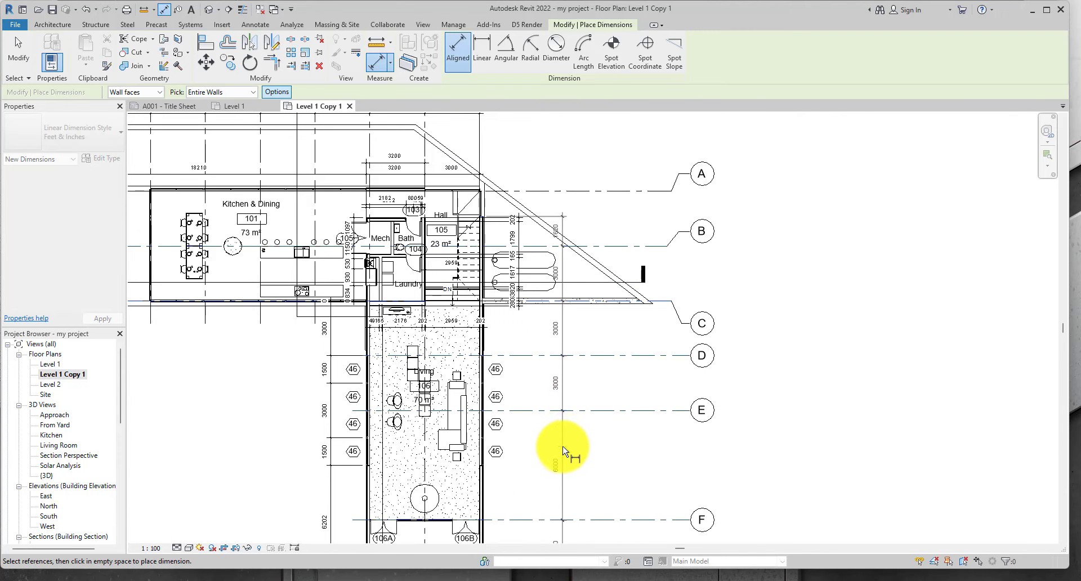
left_click(563, 448)
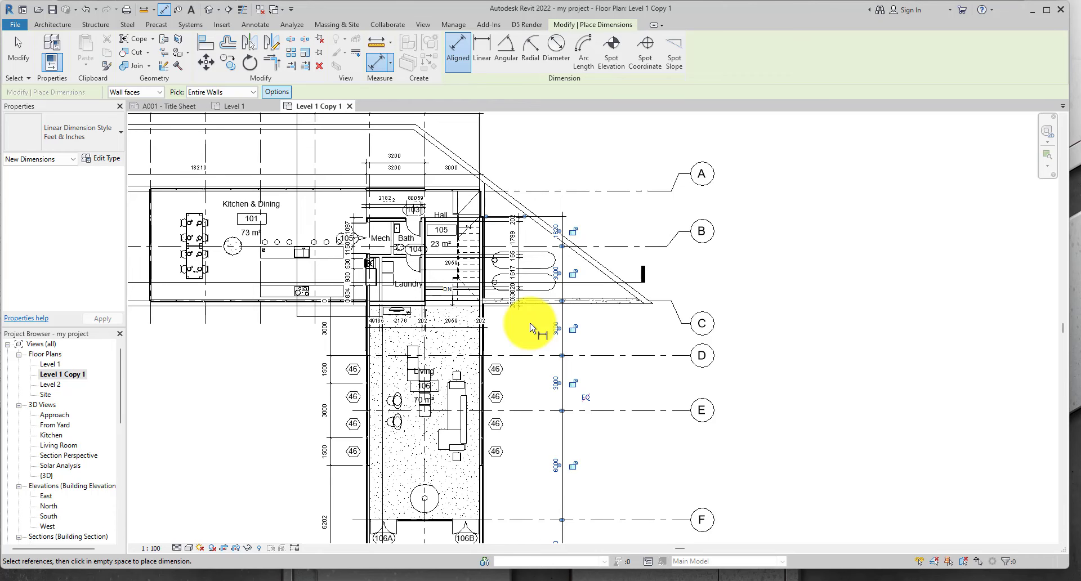
scroll(562, 394, "up", 5)
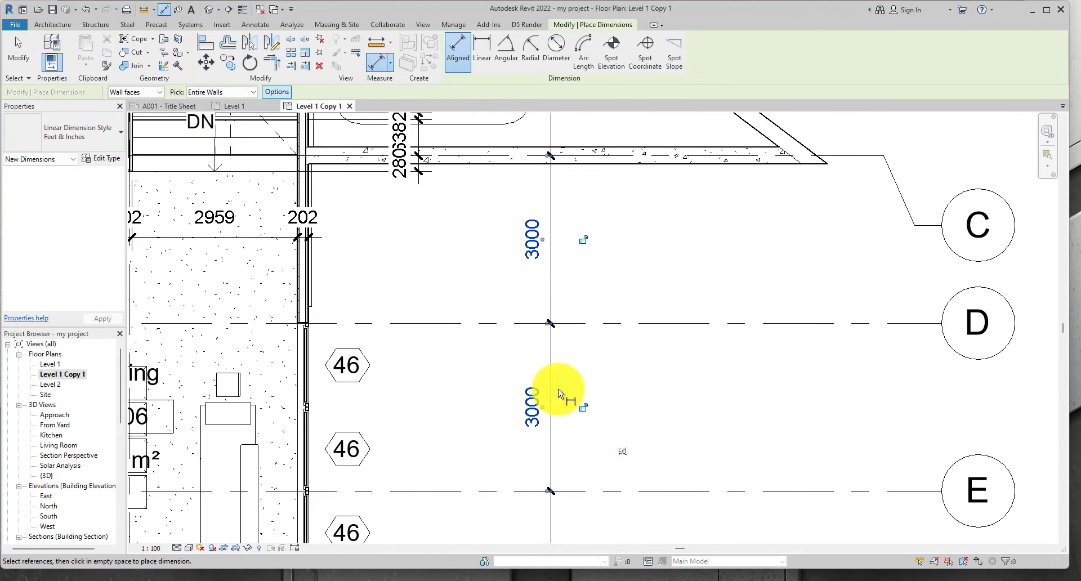